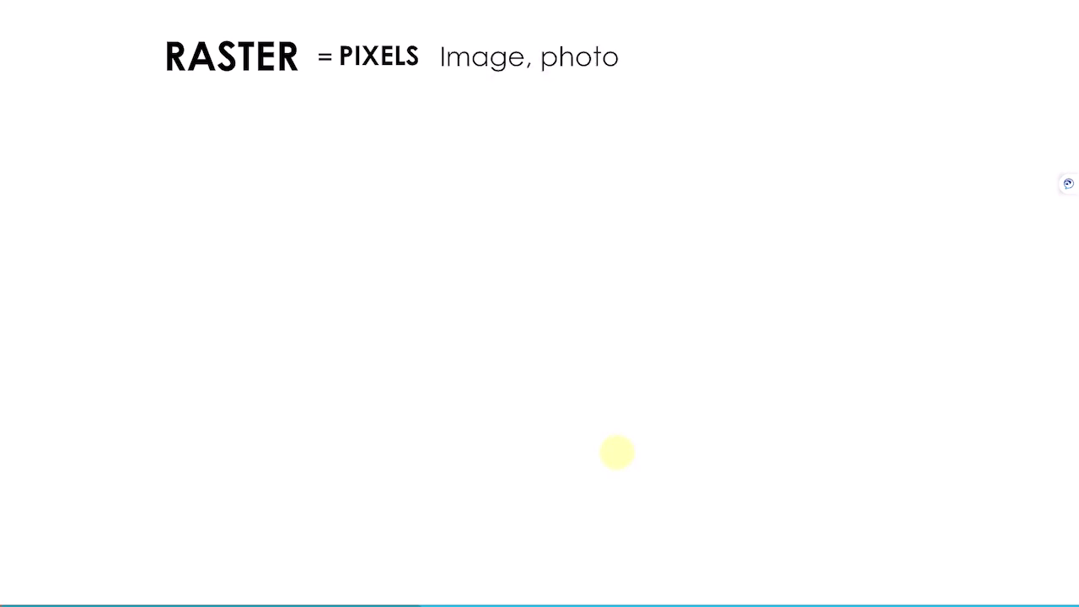
- Step through the slide animations to reveal VECTOR = MATH, Wireframes, both logos and the star comparison
{"action": "key", "text": "Right"}
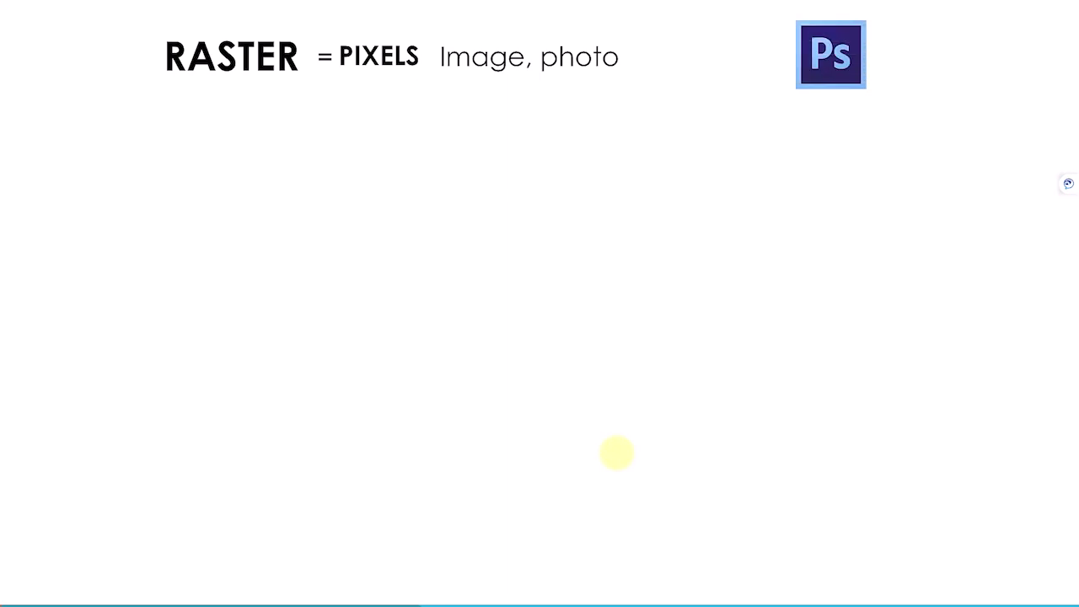
{"action": "key", "text": "Right"}
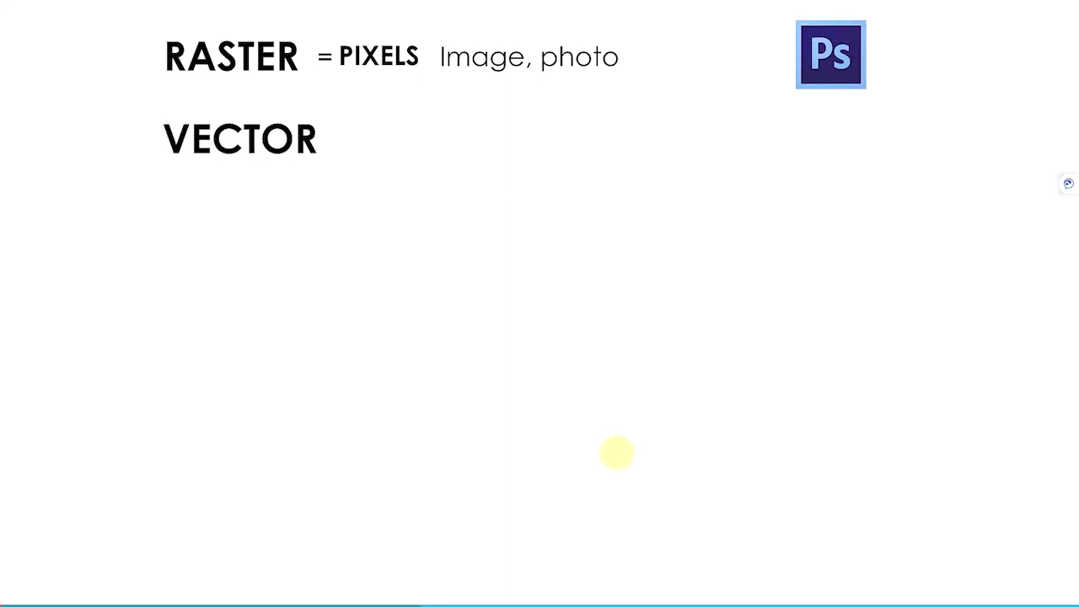
{"action": "key", "text": "Right"}
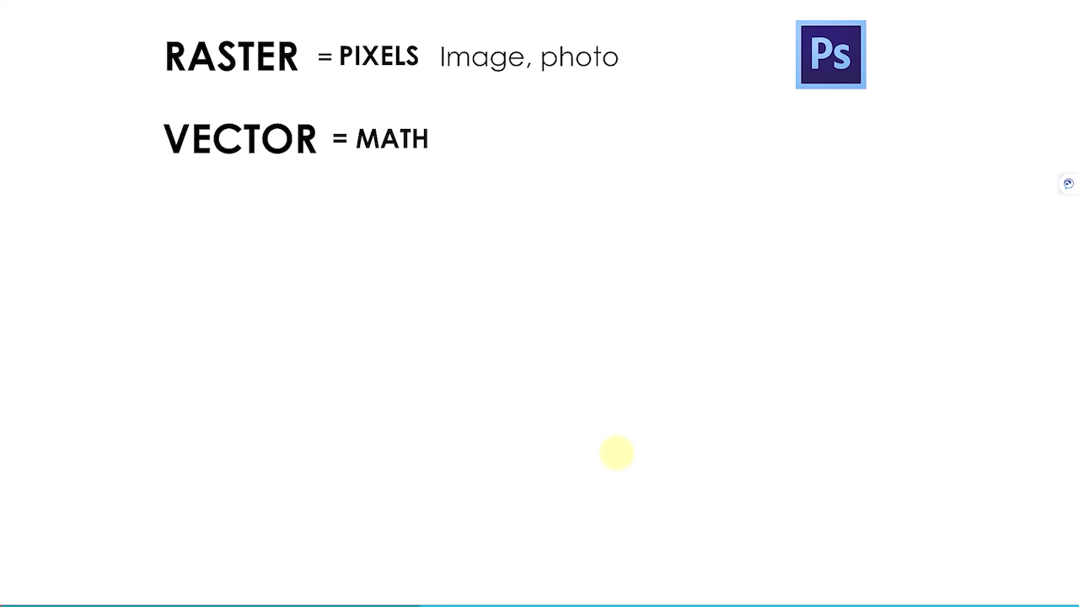
{"action": "key", "text": "Right"}
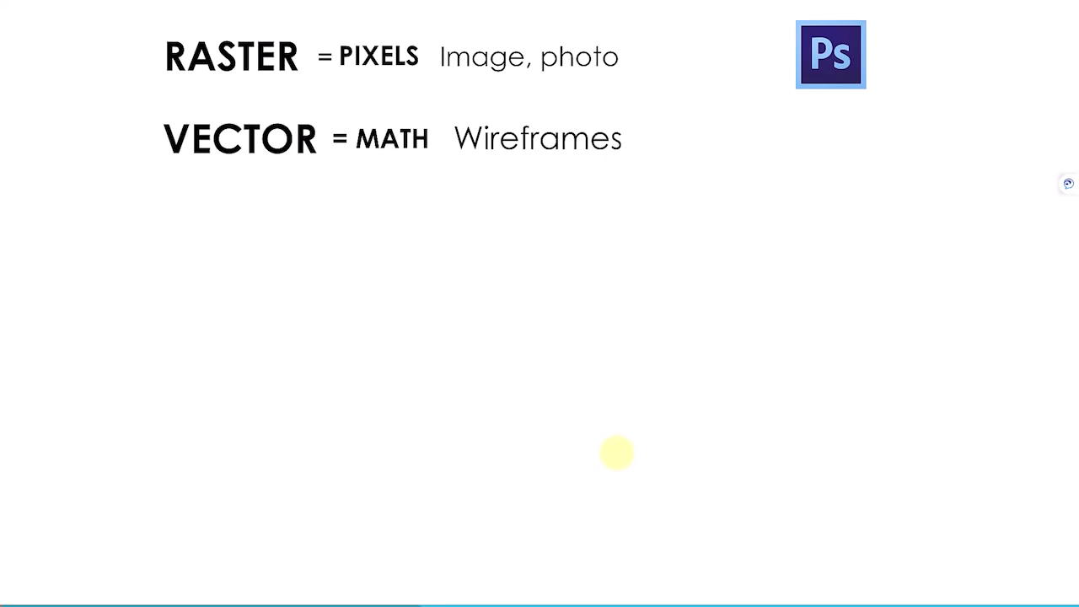
{"action": "key", "text": "Right"}
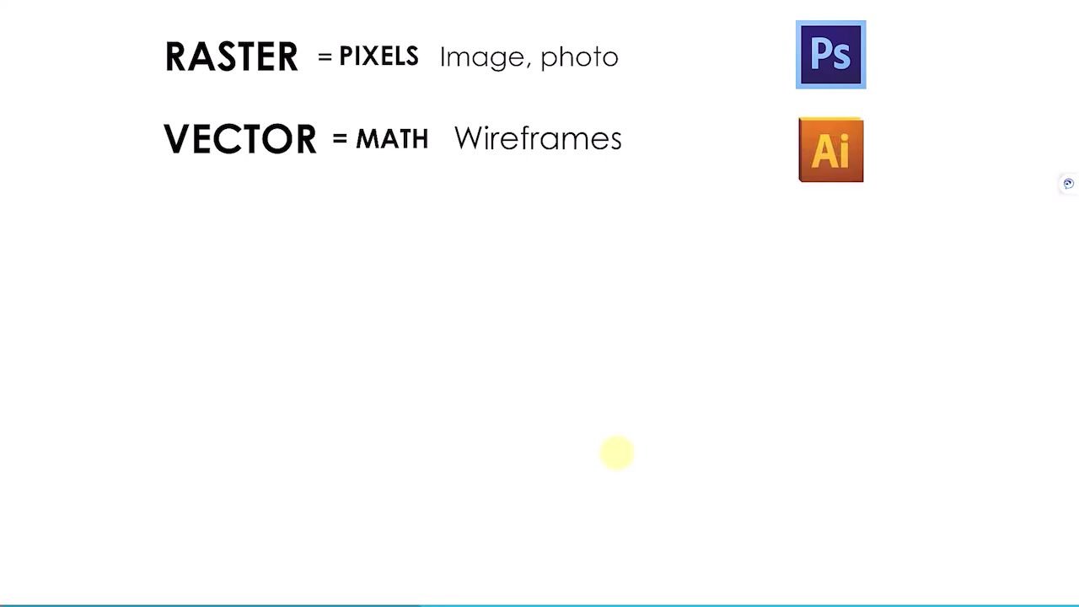
{"action": "key", "text": "Right"}
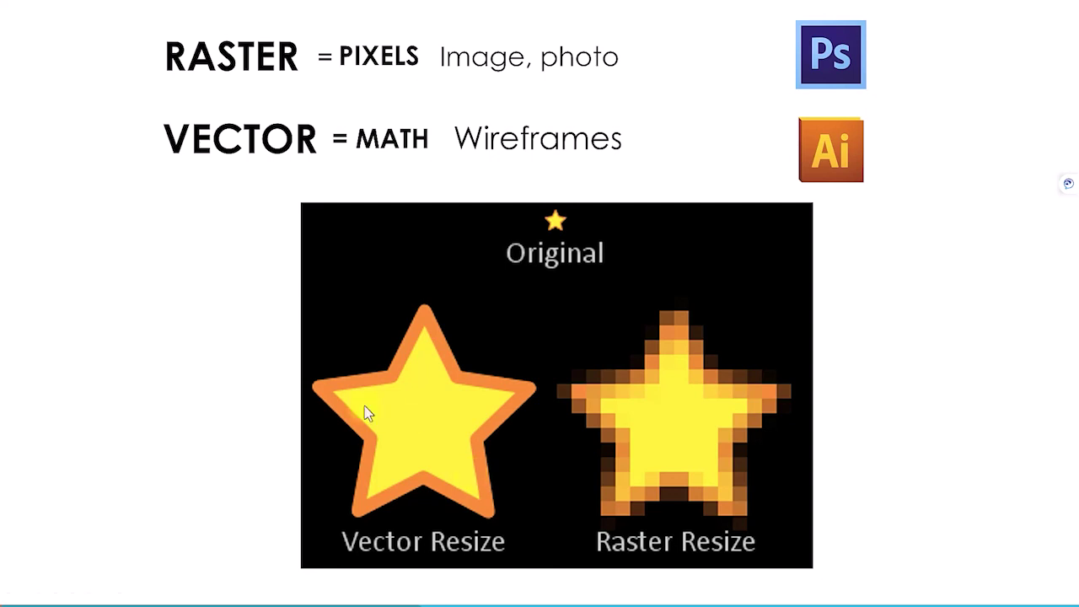
- Advance the slideshow once to the lion wireframe drawing slide
{"action": "left_click", "coordinate": [202, 441]}
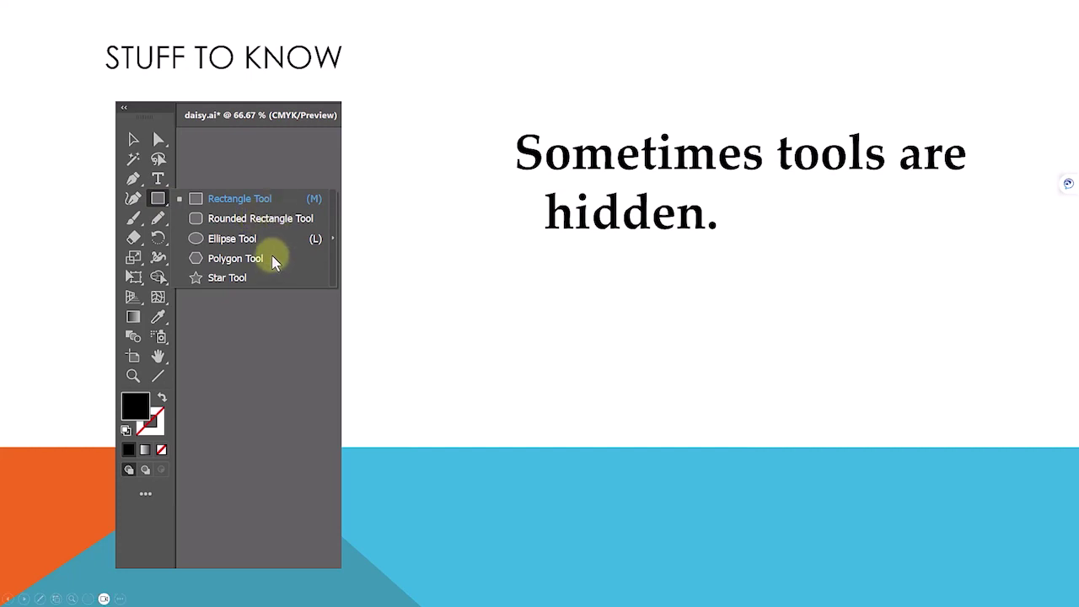
- Play the arrow pointing at the hidden tools, then advance to the 'If you can't find a tool' slide
{"action": "left_click", "coordinate": [387, 240]}
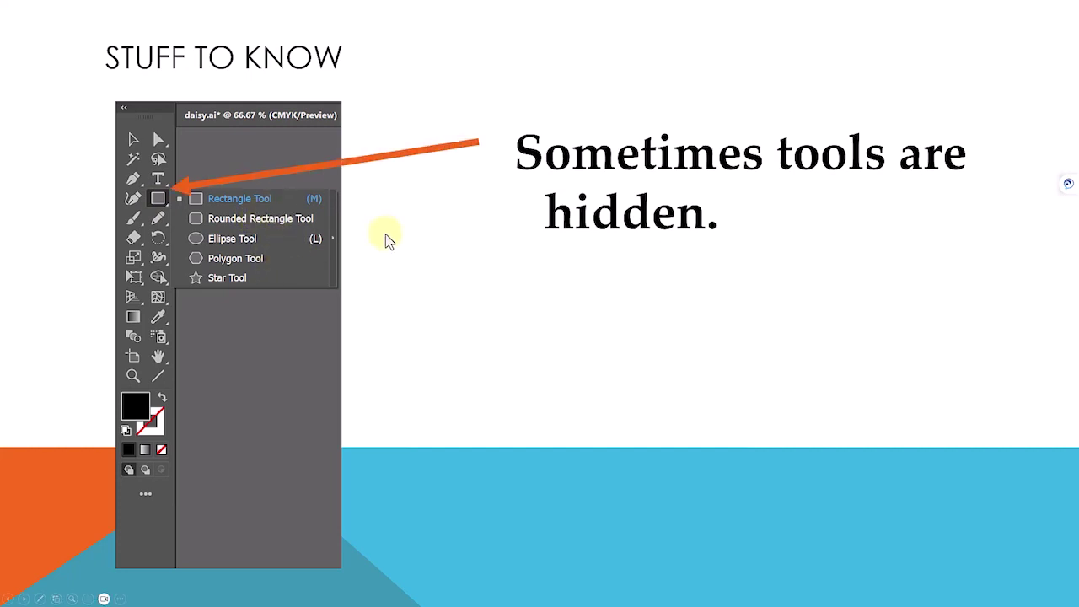
{"action": "left_click", "coordinate": [386, 241]}
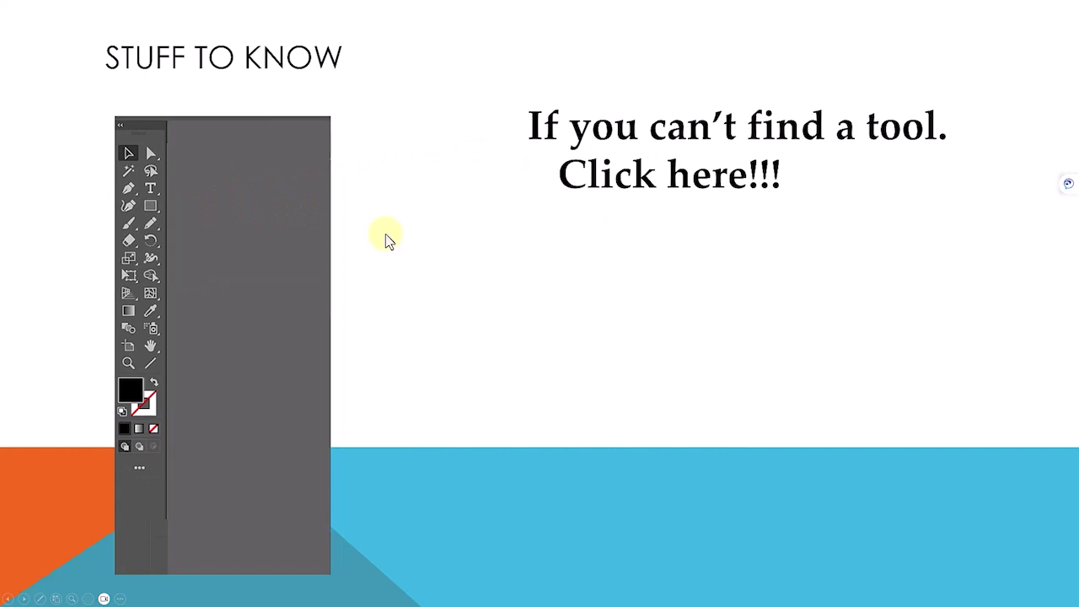
- Play both arrow animations pointing to the expanded All Tools panel image
{"action": "left_click", "coordinate": [385, 240]}
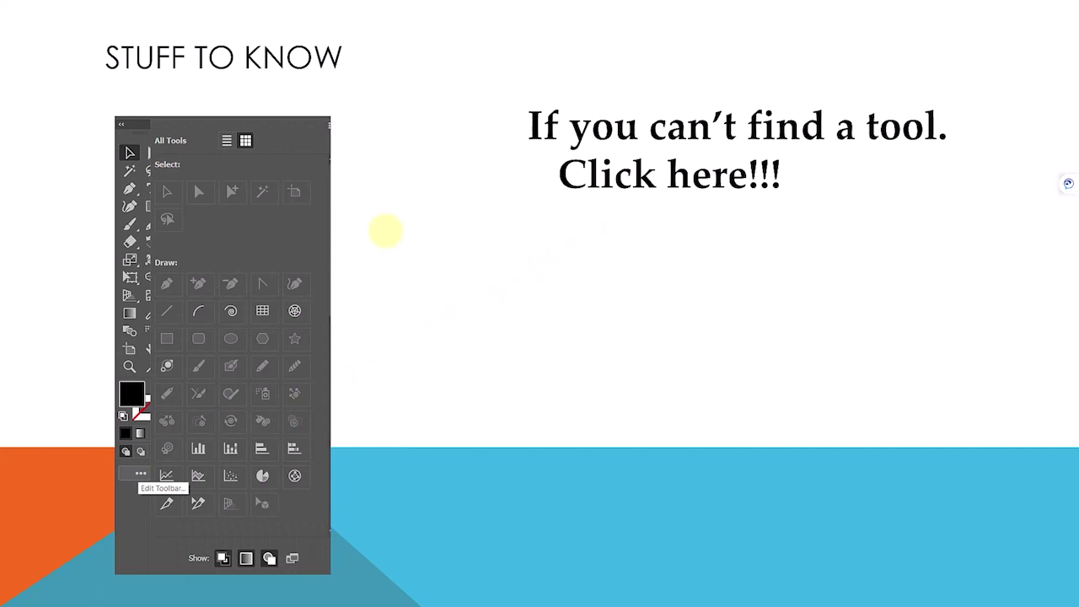
{"action": "left_click", "coordinate": [418, 324]}
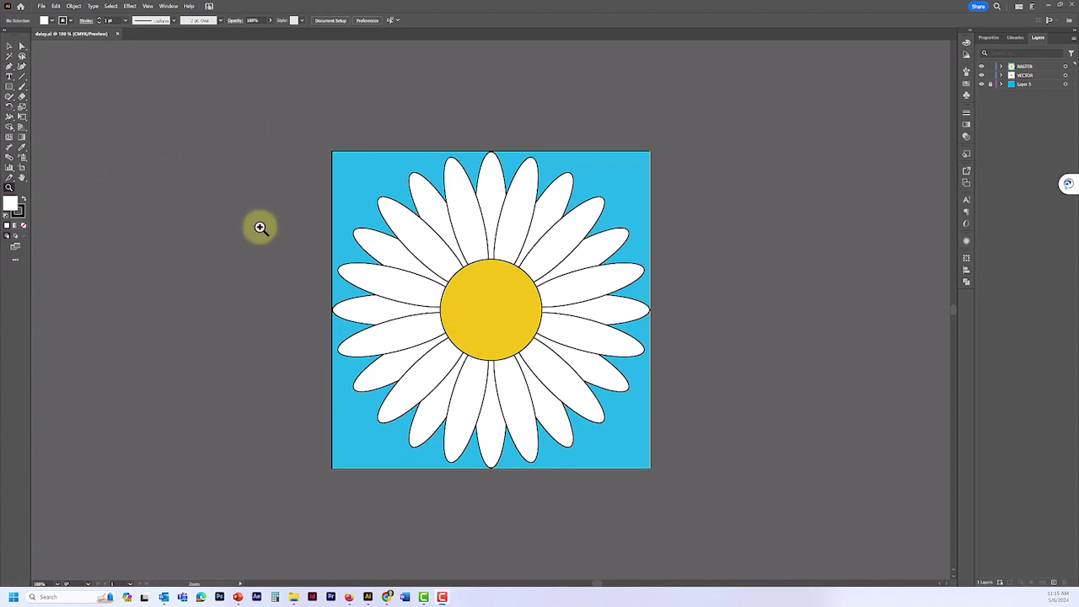
- Pick the Selection tool and scroll-zoom into the daisy up to 4800%
{"action": "left_click", "coordinate": [9, 47]}
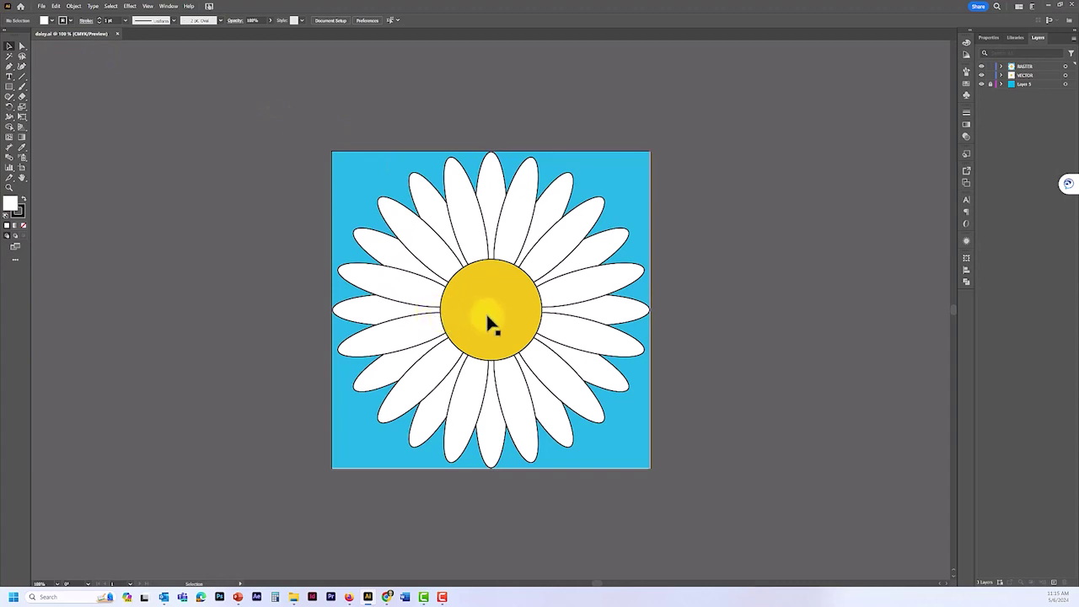
{"action": "scroll", "coordinate": [486, 316], "scroll_direction": "up", "scroll_amount": 4}
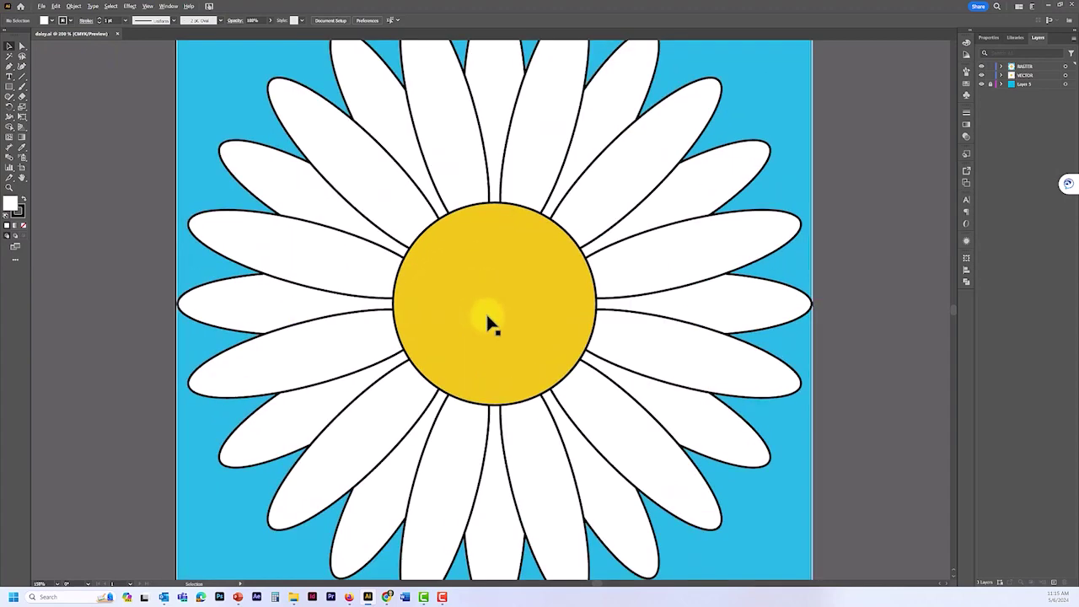
{"action": "scroll", "coordinate": [486, 323], "scroll_direction": "up", "scroll_amount": 3}
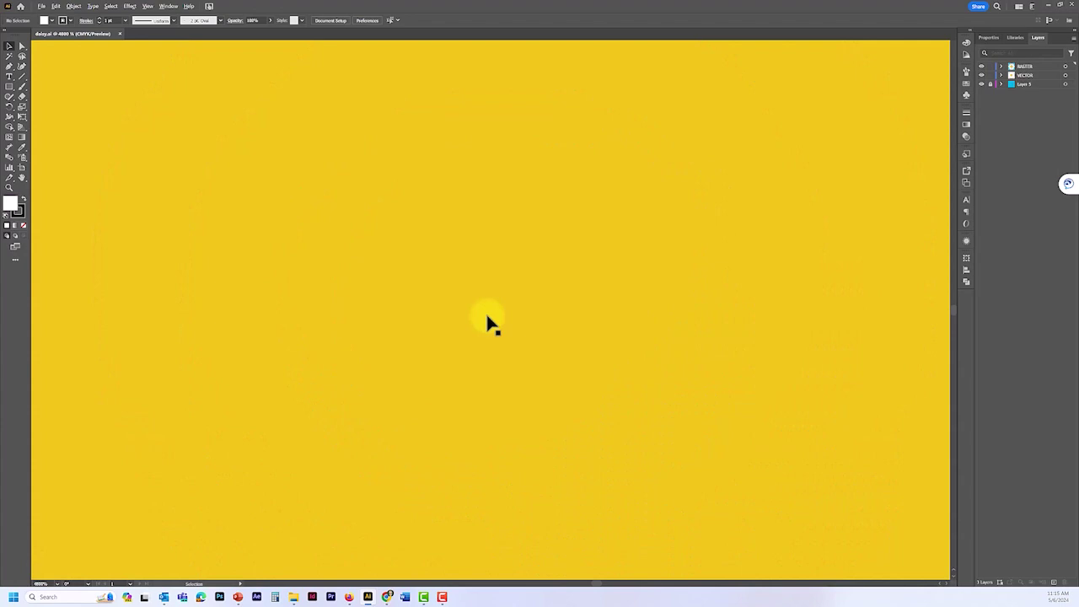
{"action": "scroll", "coordinate": [487, 323], "scroll_direction": "up", "scroll_amount": 2}
{"action": "scroll", "coordinate": [487, 323], "scroll_direction": "down", "scroll_amount": 5}
{"action": "scroll", "coordinate": [486, 320], "scroll_direction": "down", "scroll_amount": 10}
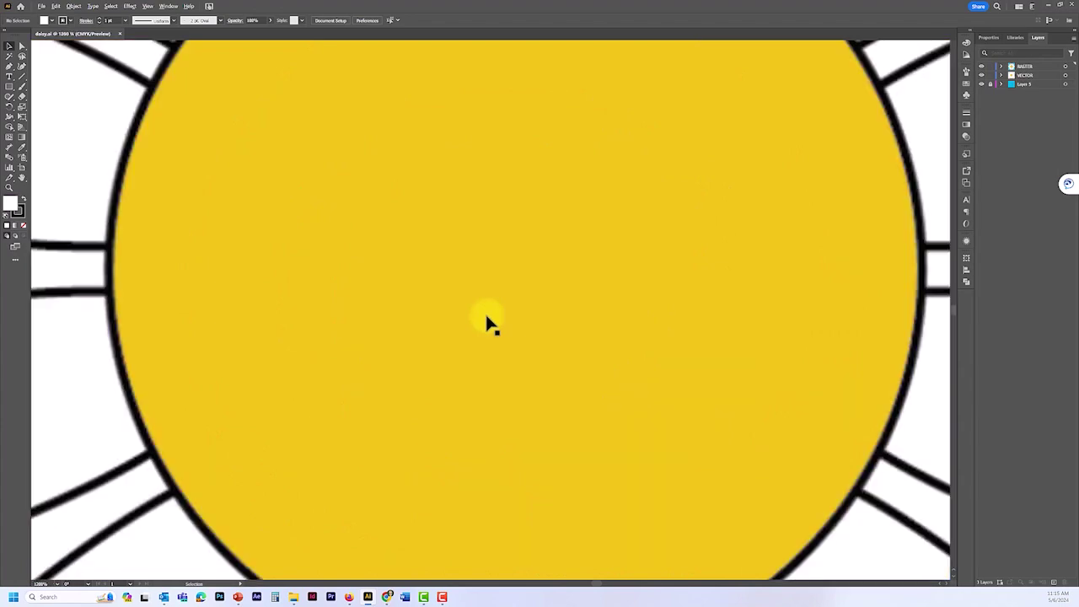
{"action": "scroll", "coordinate": [487, 317], "scroll_direction": "up", "scroll_amount": 5}
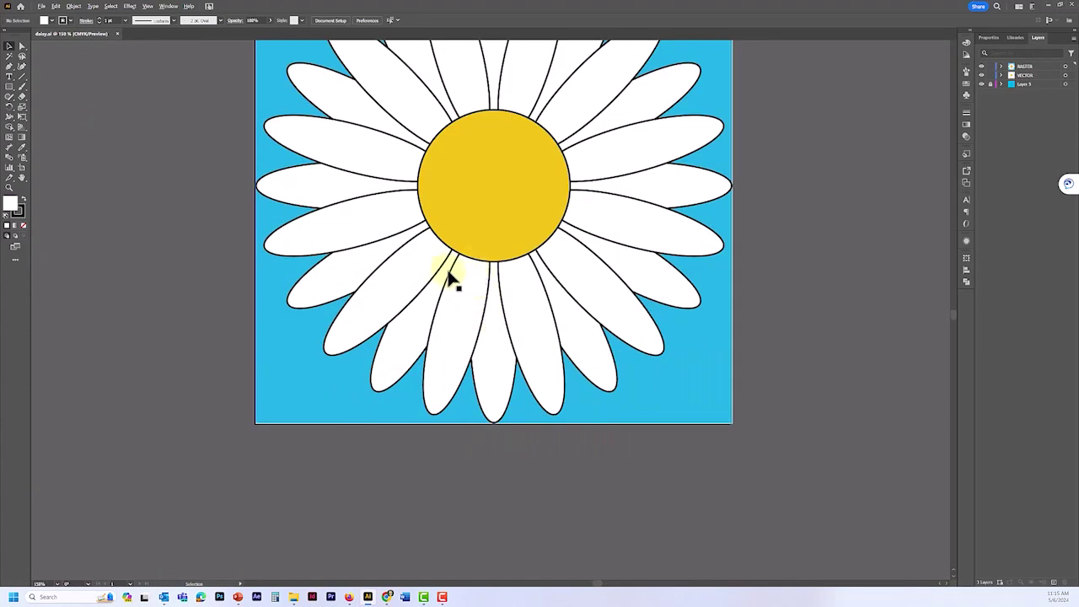
{"action": "scroll", "coordinate": [449, 278], "scroll_direction": "up", "scroll_amount": 7}
{"action": "scroll", "coordinate": [449, 279], "scroll_direction": "up", "scroll_amount": 6}
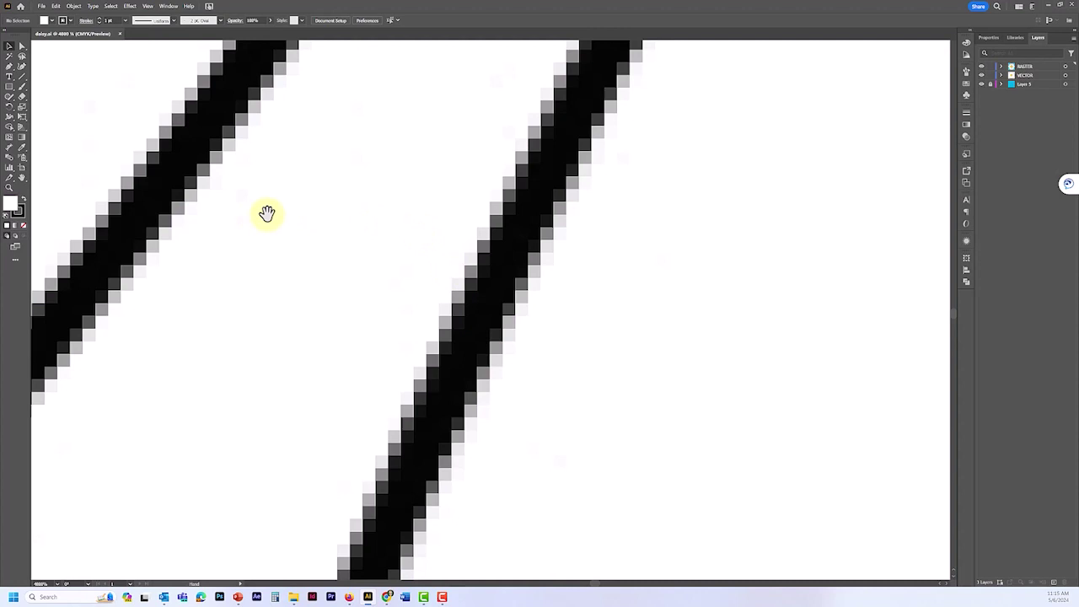
- Pan across the magnified artwork to reveal the jagged, pixelated petal outline strokes
{"action": "mouse_move", "coordinate": [181, 221]}
{"action": "left_mouse_down"}
{"action": "mouse_move", "coordinate": [590, 284]}
{"action": "mouse_move", "coordinate": [730, 292]}
{"action": "left_mouse_up"}
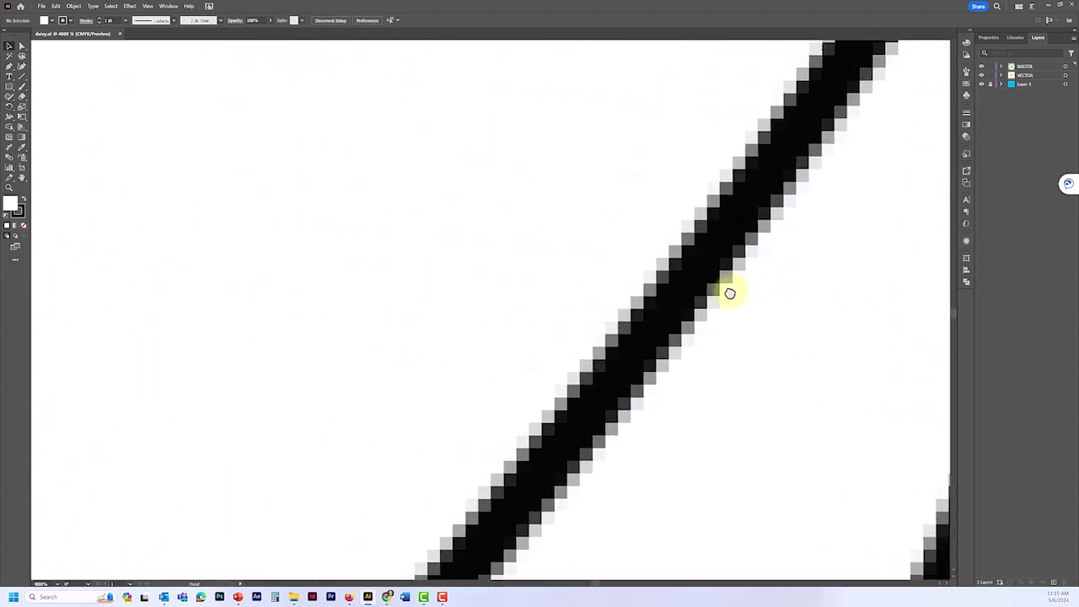
{"action": "mouse_move", "coordinate": [347, 246]}
{"action": "left_mouse_down"}
{"action": "mouse_move", "coordinate": [339, 236]}
{"action": "mouse_move", "coordinate": [717, 222]}
{"action": "mouse_move", "coordinate": [659, 390]}
{"action": "mouse_move", "coordinate": [757, 438]}
{"action": "left_mouse_up"}
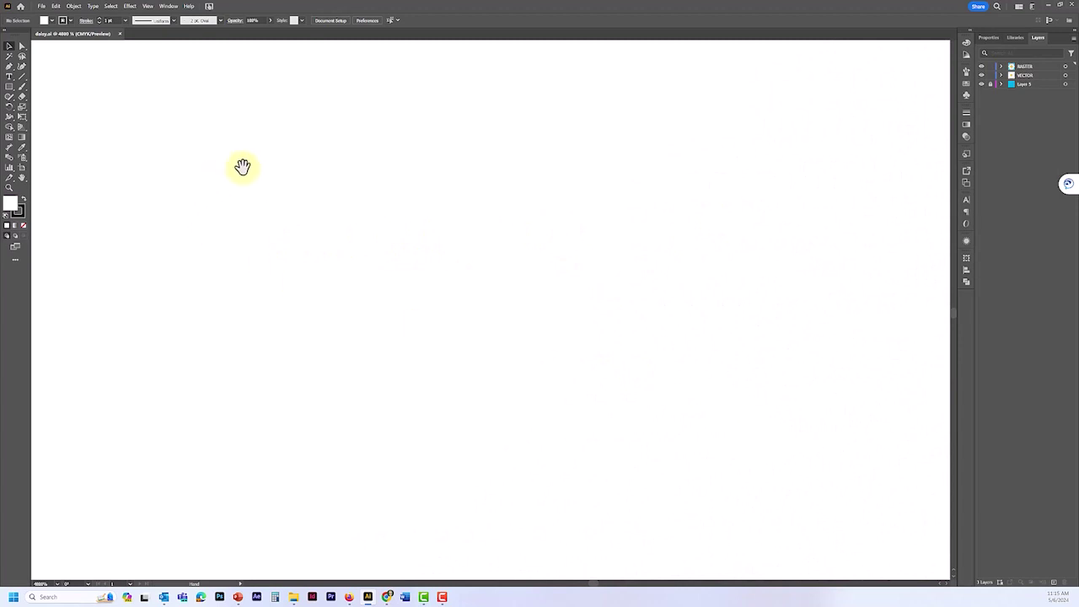
{"action": "left_click_drag", "start_coordinate": [241, 166], "coordinate": [282, 520]}
{"action": "left_click_drag", "start_coordinate": [210, 149], "coordinate": [396, 332]}
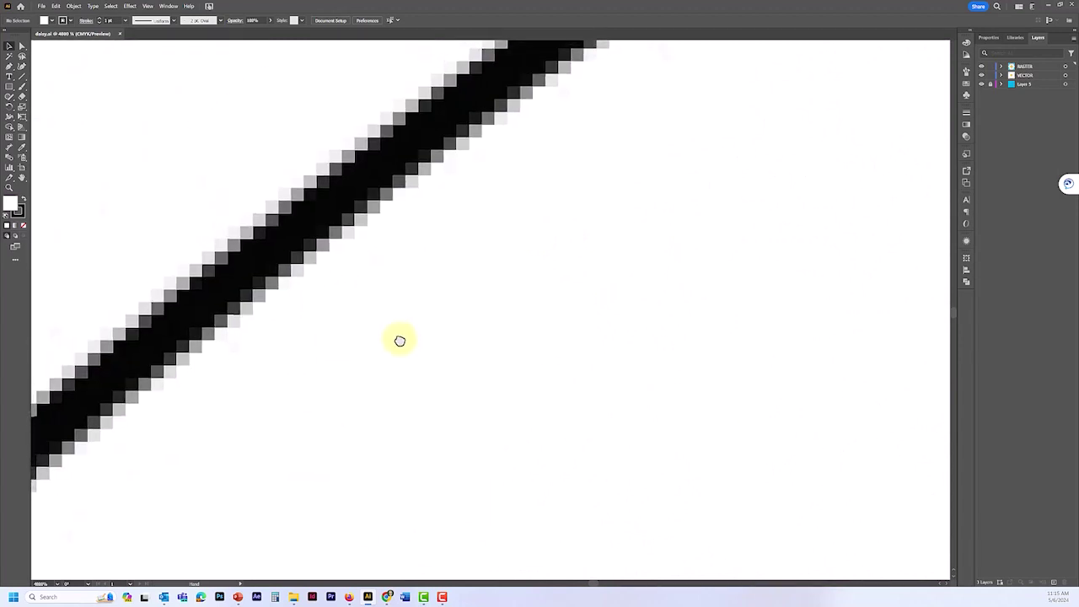
- Reset to 100%, recentre the artboard, and scroll-zoom onto the yellow centre's pixelated edge
{"action": "double_click", "coordinate": [11, 196]}
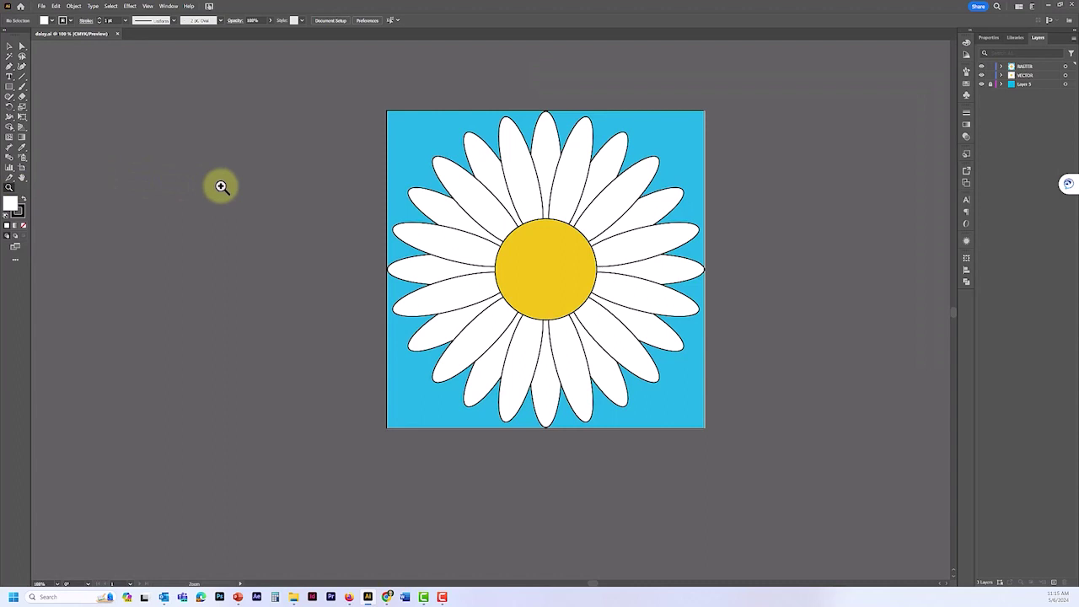
{"action": "key", "text": "space"}
{"action": "left_click_drag", "start_coordinate": [227, 154], "coordinate": [800, 289]}
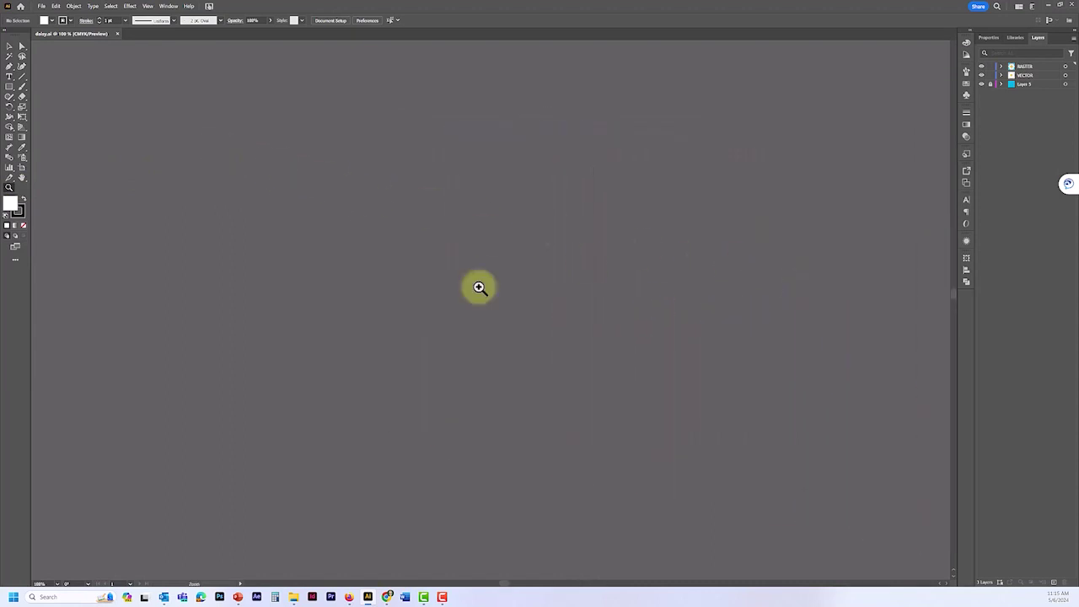
{"action": "double_click", "coordinate": [25, 181]}
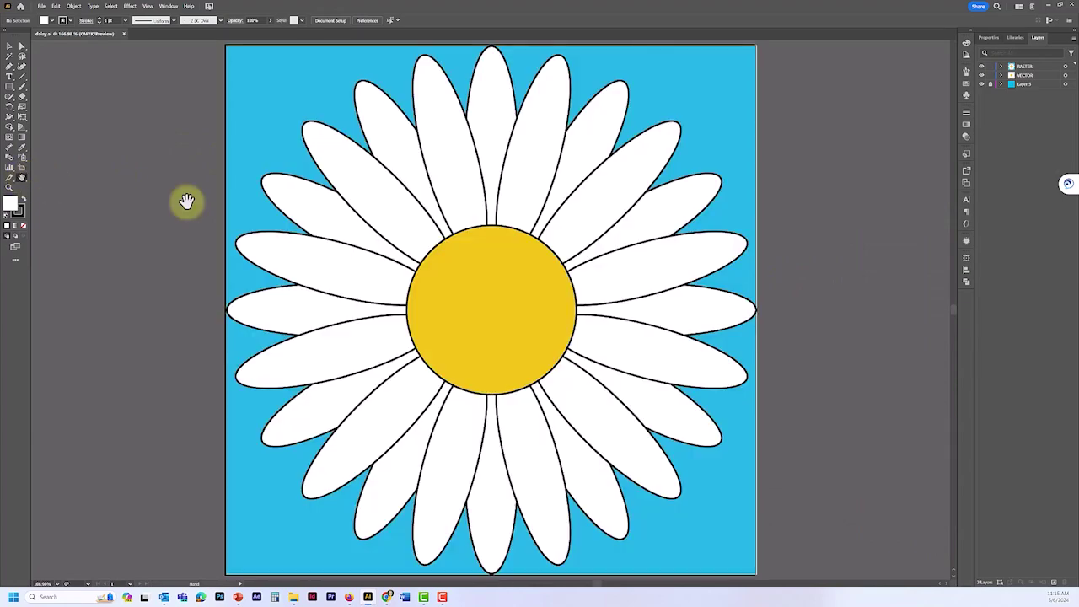
{"action": "scroll", "coordinate": [447, 262], "scroll_direction": "up", "scroll_amount": 10}
{"action": "scroll", "coordinate": [422, 253], "scroll_direction": "down", "scroll_amount": 4}
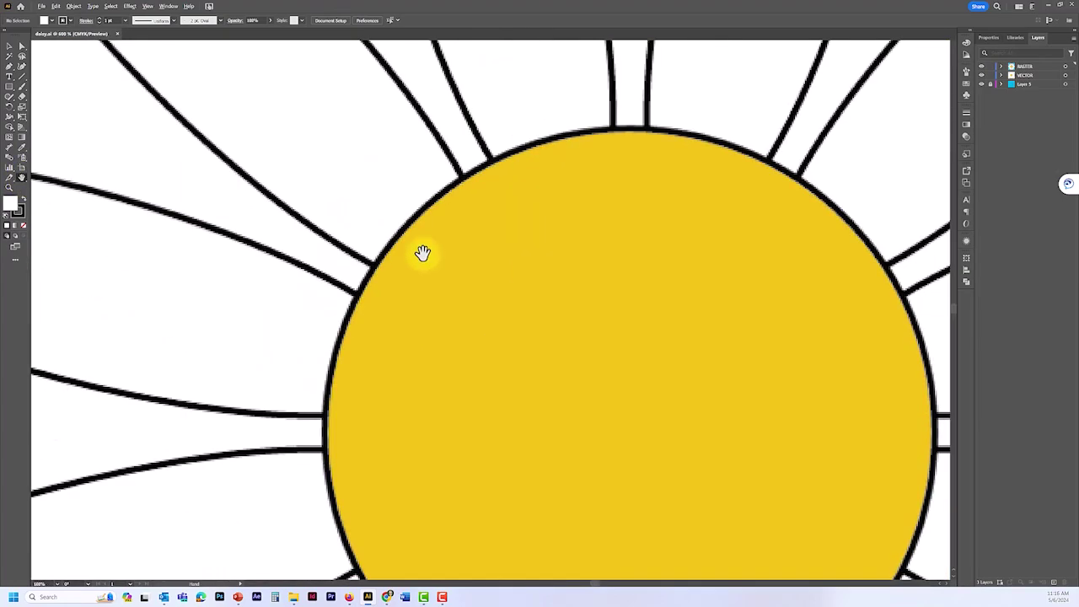
{"action": "scroll", "coordinate": [393, 269], "scroll_direction": "up", "scroll_amount": 6}
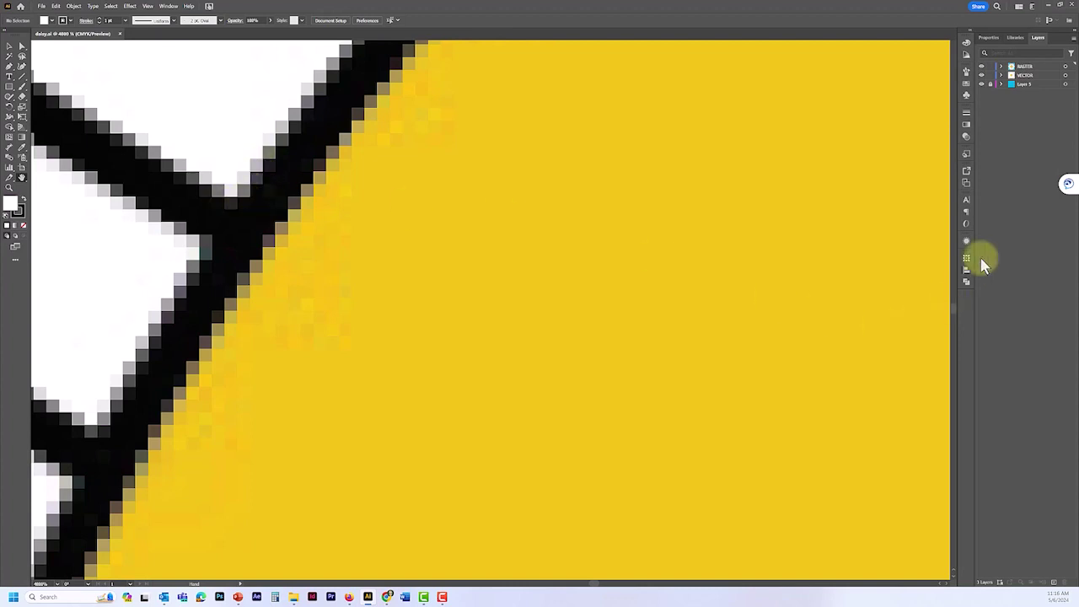
- Toggle the RASTER layer's visibility and zoom in and out to compare raster and vector edges
{"action": "left_click", "coordinate": [980, 67]}
{"action": "left_click", "coordinate": [982, 68]}
{"action": "scroll", "coordinate": [394, 237], "scroll_direction": "down", "scroll_amount": 7}
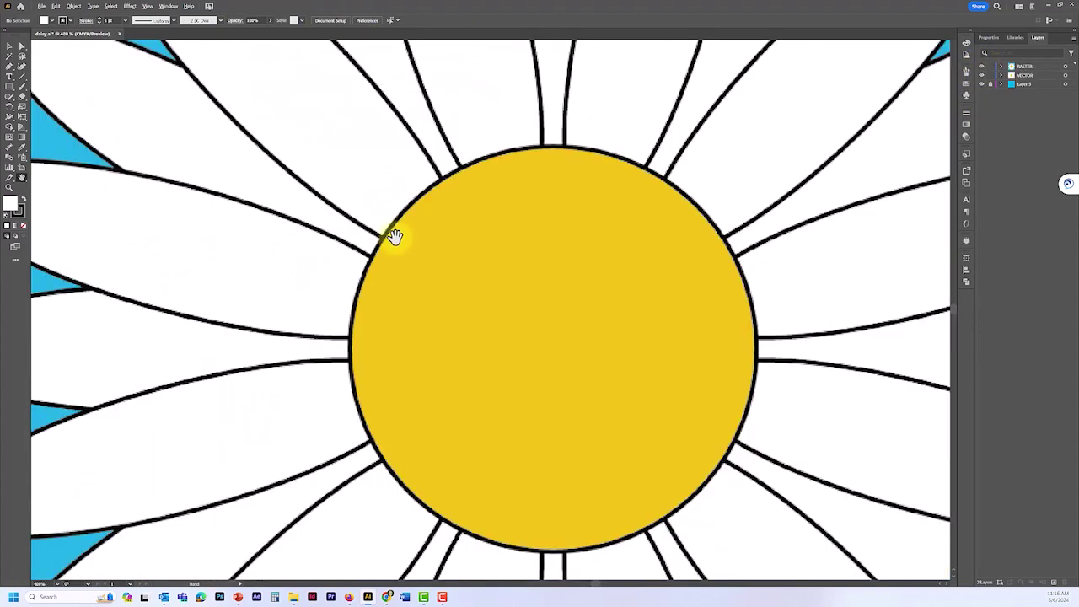
{"action": "scroll", "coordinate": [395, 236], "scroll_direction": "up", "scroll_amount": 8}
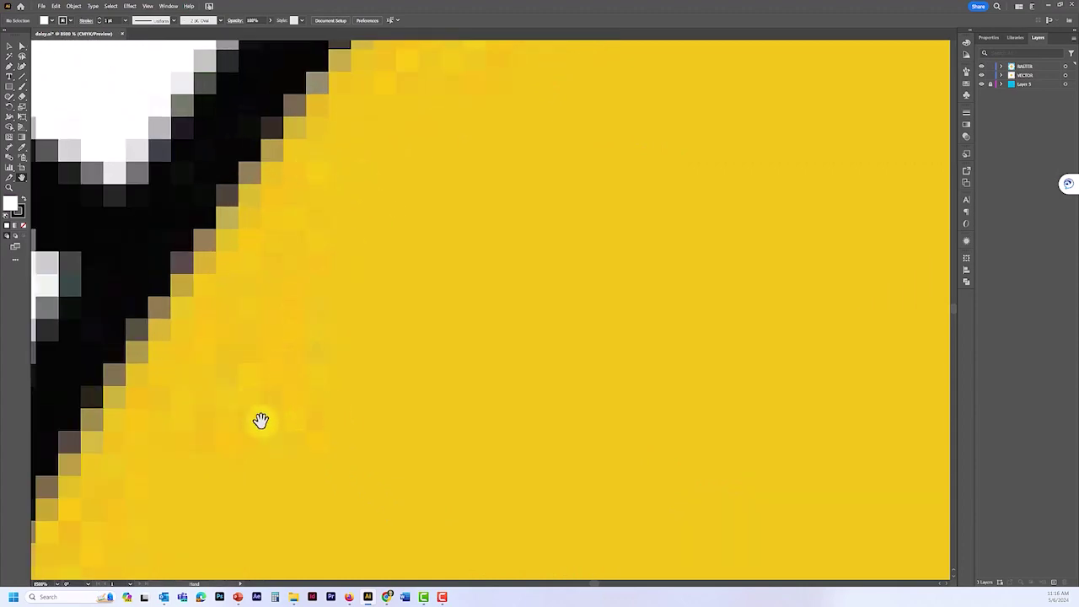
{"action": "scroll", "coordinate": [394, 325], "scroll_direction": "down", "scroll_amount": 3}
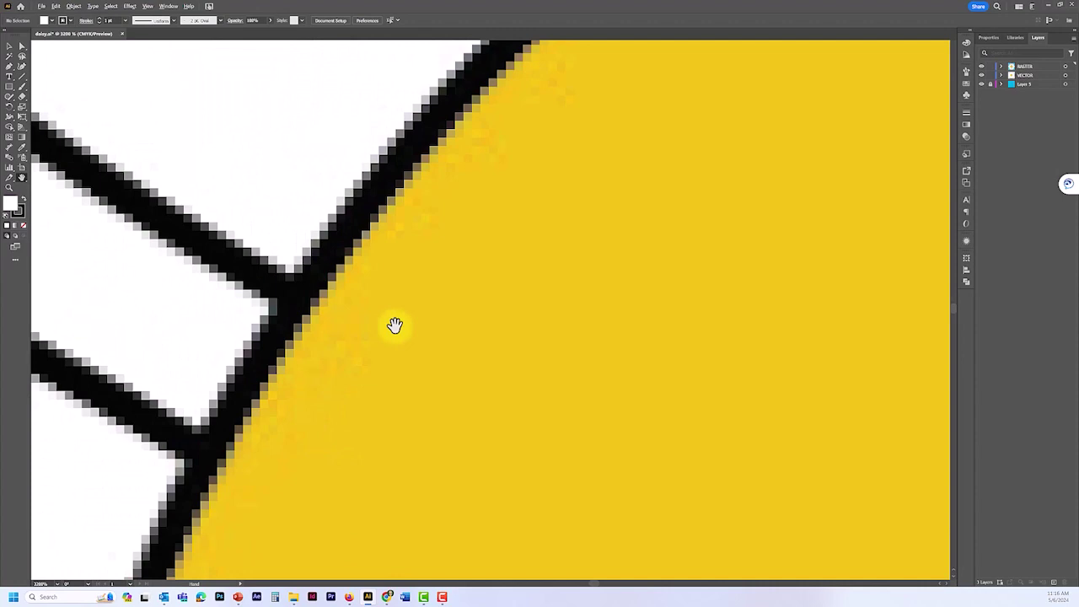
{"action": "scroll", "coordinate": [395, 324], "scroll_direction": "down", "scroll_amount": 4}
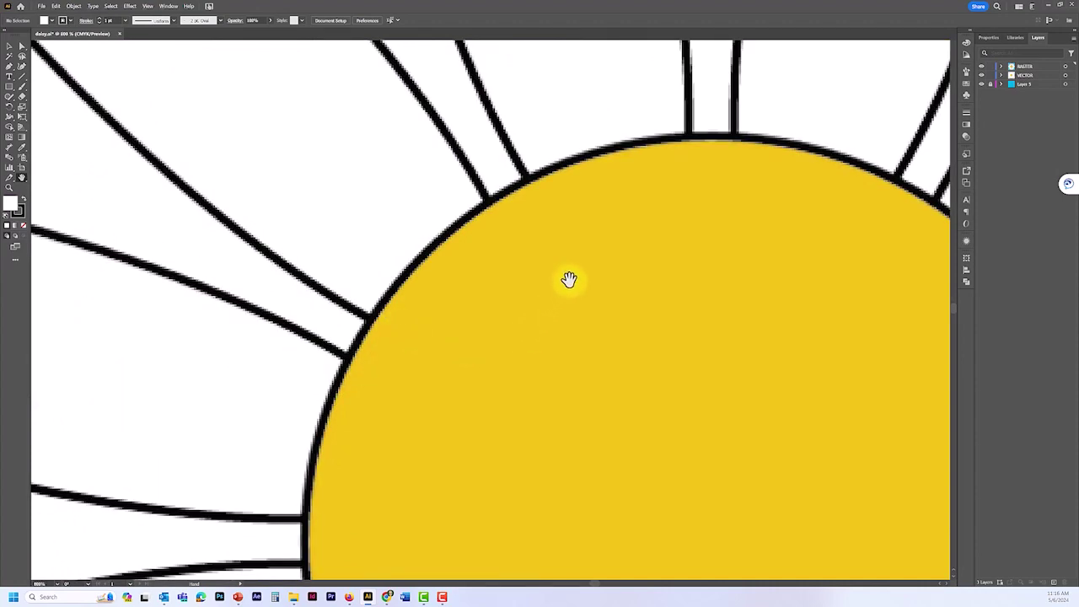
{"action": "scroll", "coordinate": [569, 279], "scroll_direction": "down", "scroll_amount": 5}
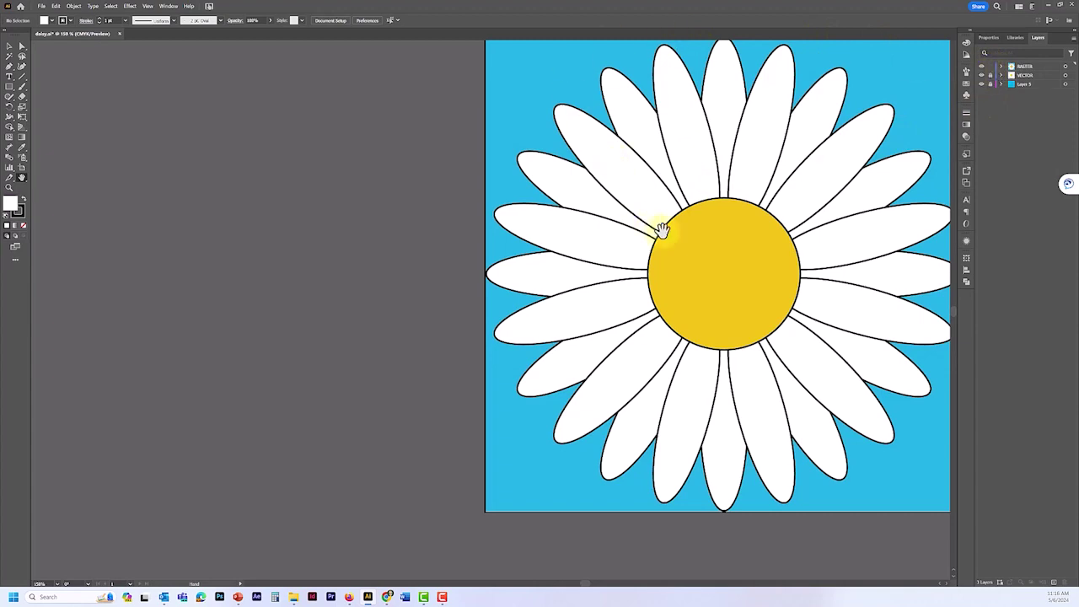
{"action": "scroll", "coordinate": [662, 229], "scroll_direction": "up", "scroll_amount": 6}
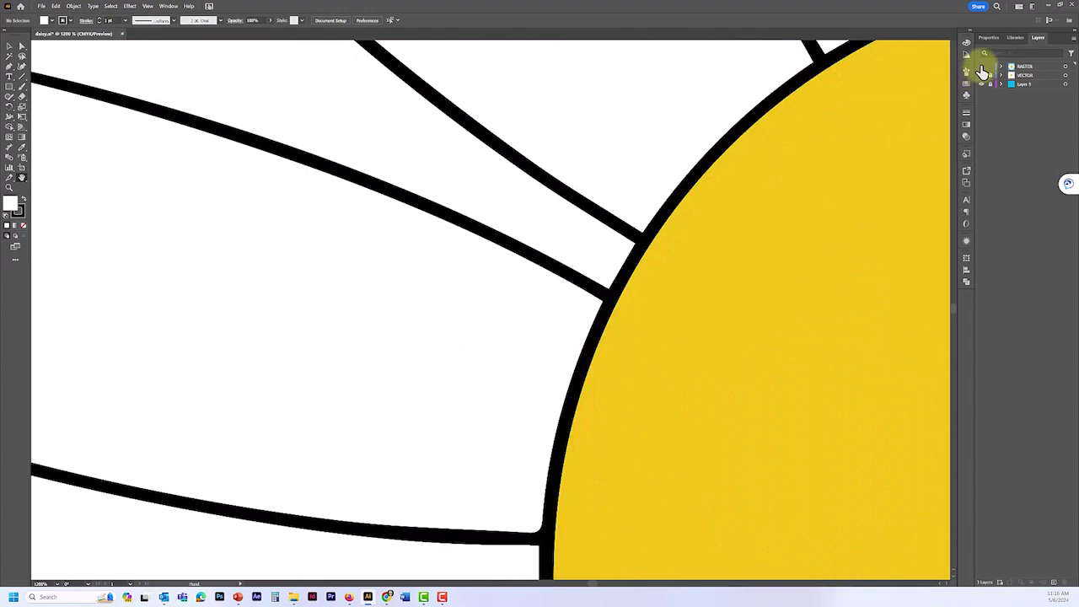
{"action": "scroll", "coordinate": [604, 288], "scroll_direction": "up", "scroll_amount": 10}
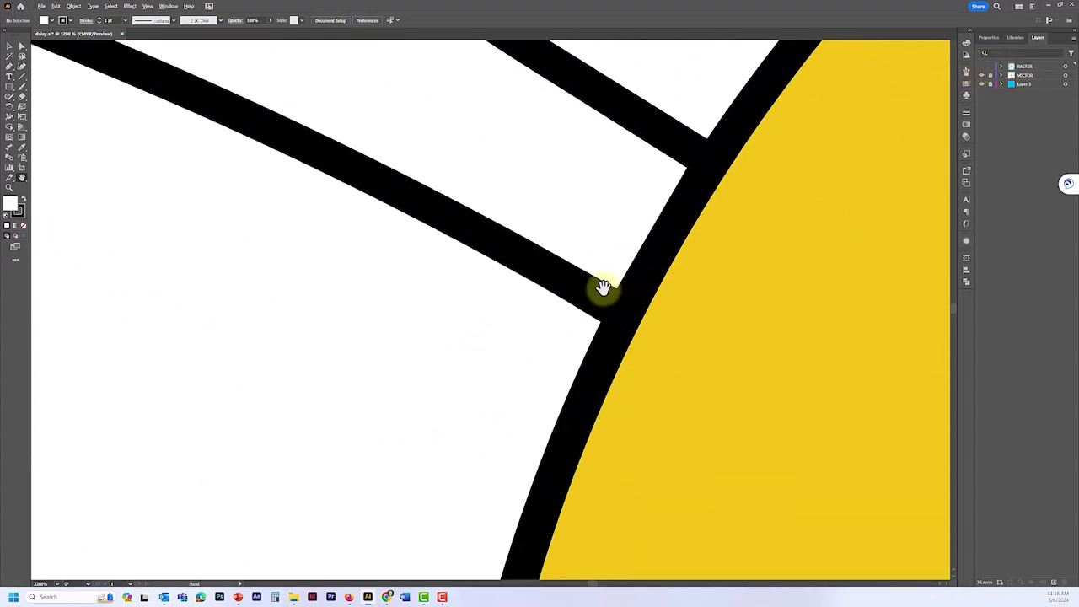
- Switch to View > Outline, select a petal path to show its anchors, then return to colour at 100%
{"action": "scroll", "coordinate": [603, 287], "scroll_direction": "up", "scroll_amount": 3}
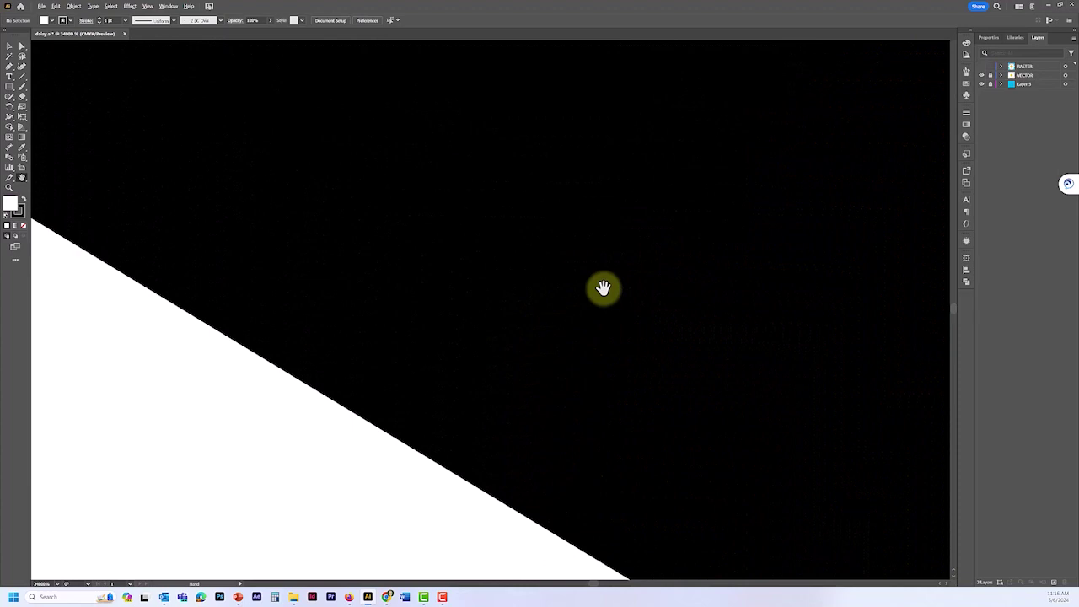
{"action": "left_click", "coordinate": [149, 6]}
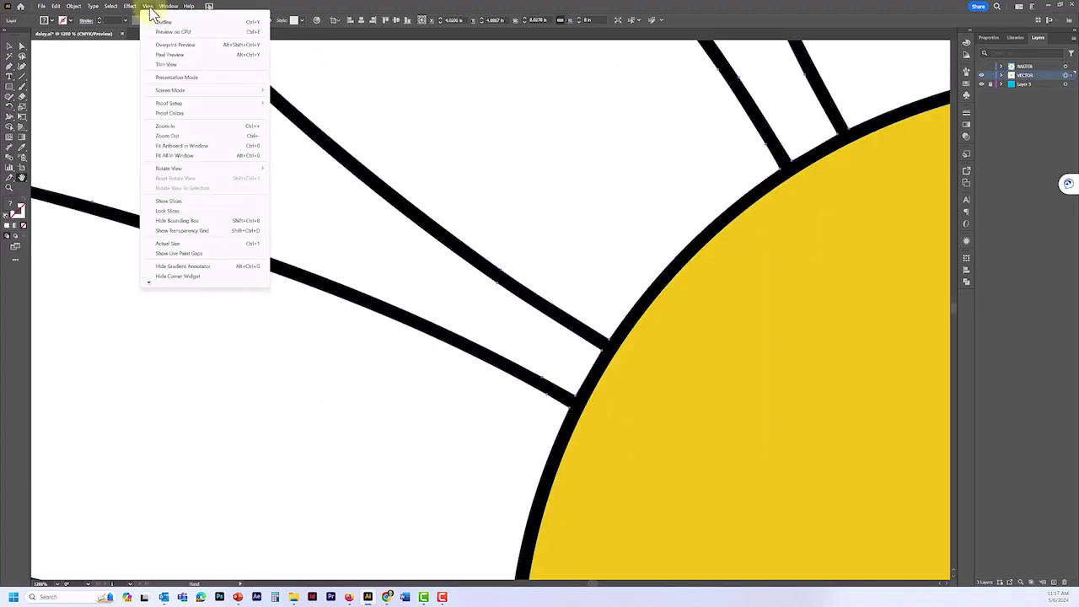
{"action": "left_click", "coordinate": [162, 23]}
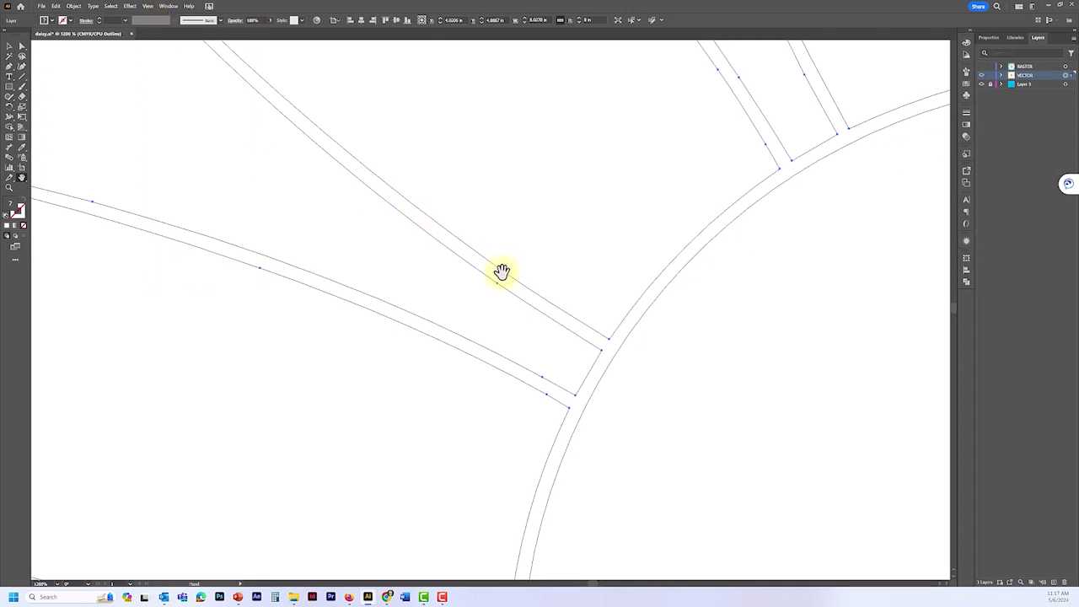
{"action": "left_click", "coordinate": [10, 46]}
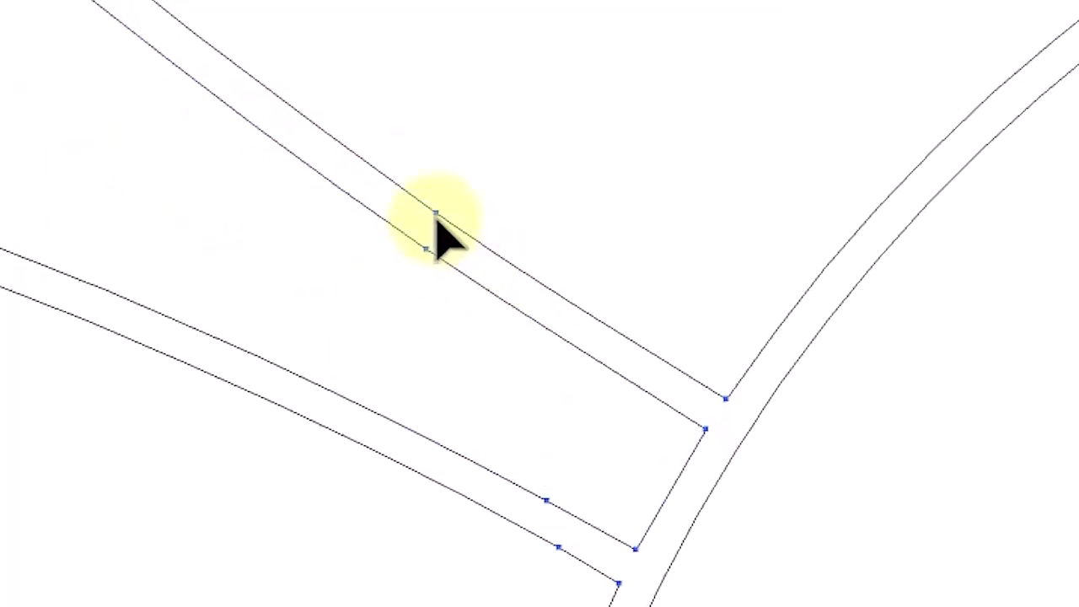
{"action": "left_click", "coordinate": [436, 215]}
{"action": "key", "text": "ctrl+1"}
{"action": "key", "text": "z"}
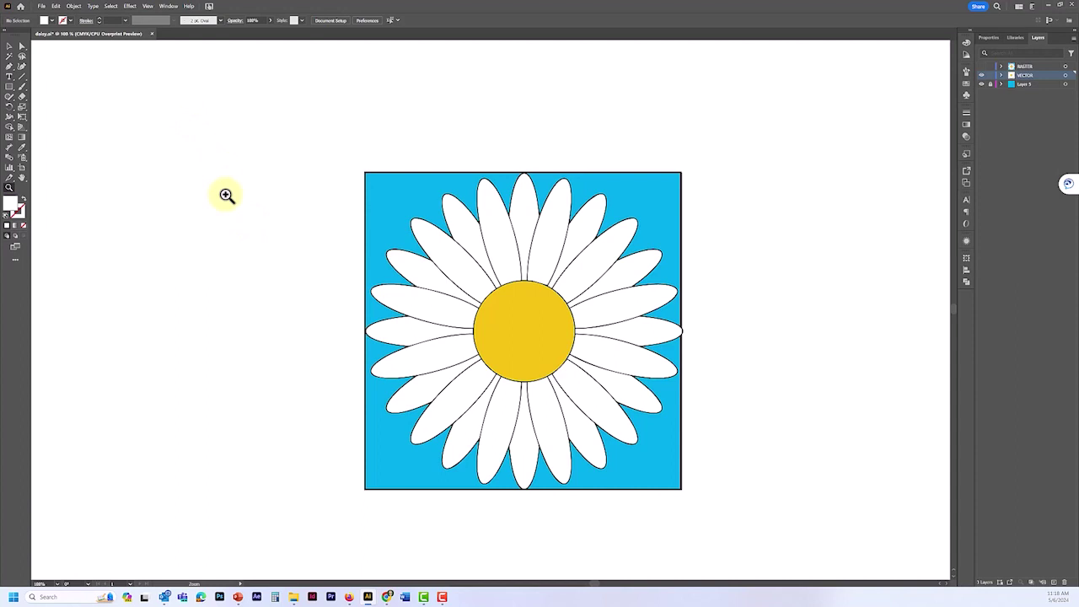
- Check Window > Workspace, then list workspaces from the switcher, showing Essentials Classic as current
{"action": "left_click", "coordinate": [167, 8]}
{"action": "mouse_move", "coordinate": [192, 56]}
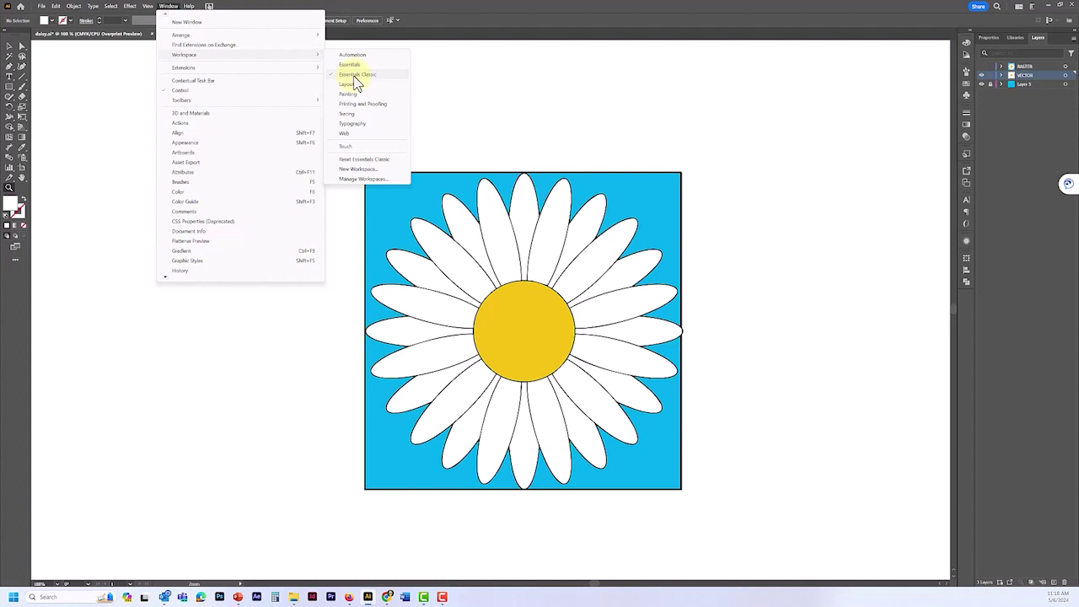
{"action": "left_click", "coordinate": [1033, 7]}
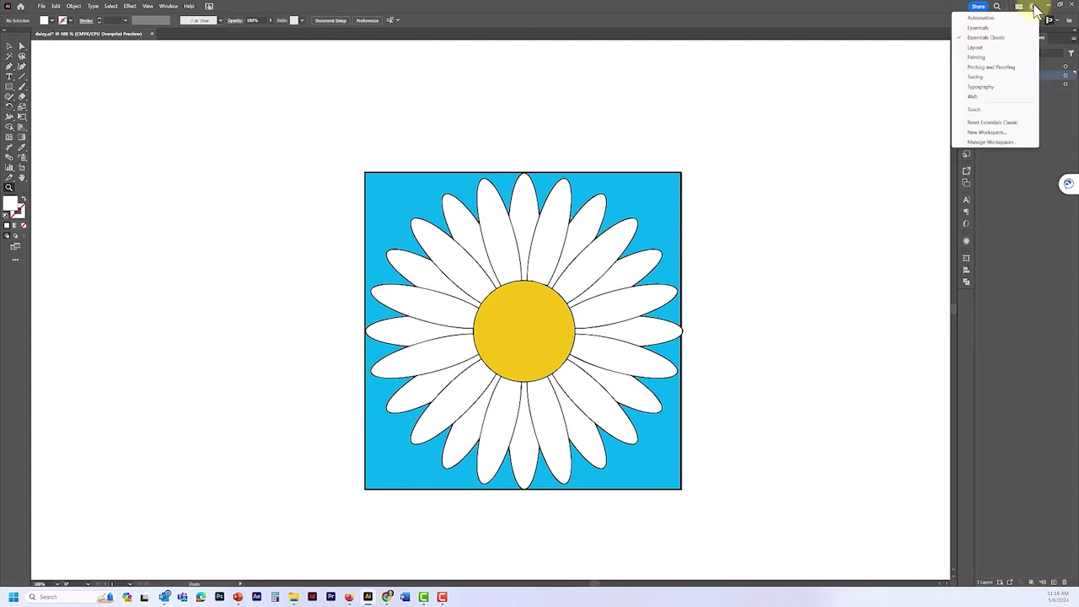
{"action": "left_click", "coordinate": [927, 25]}
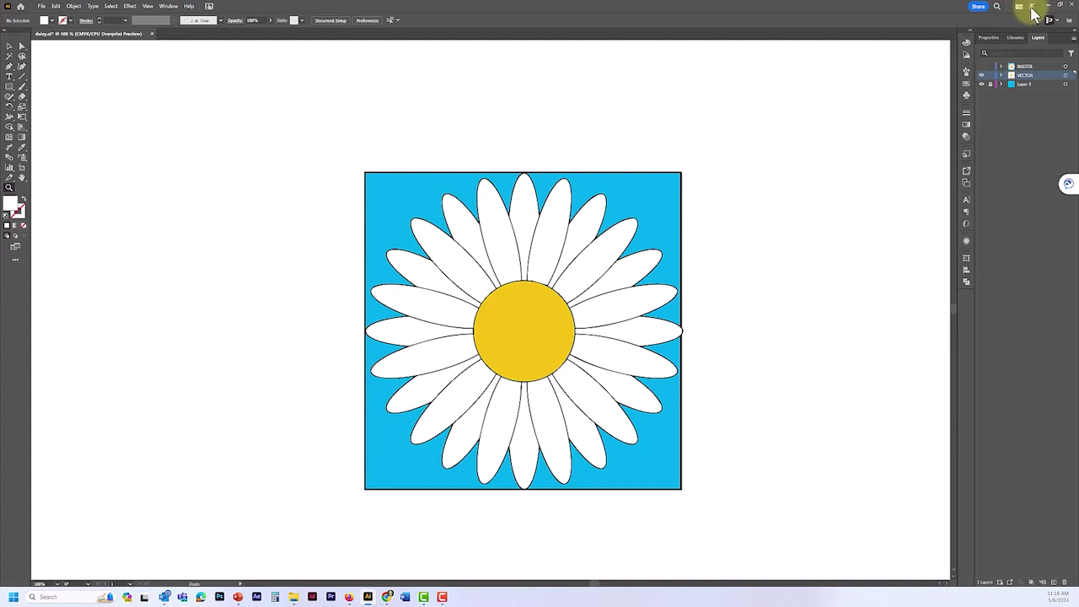
{"action": "left_click", "coordinate": [1035, 7]}
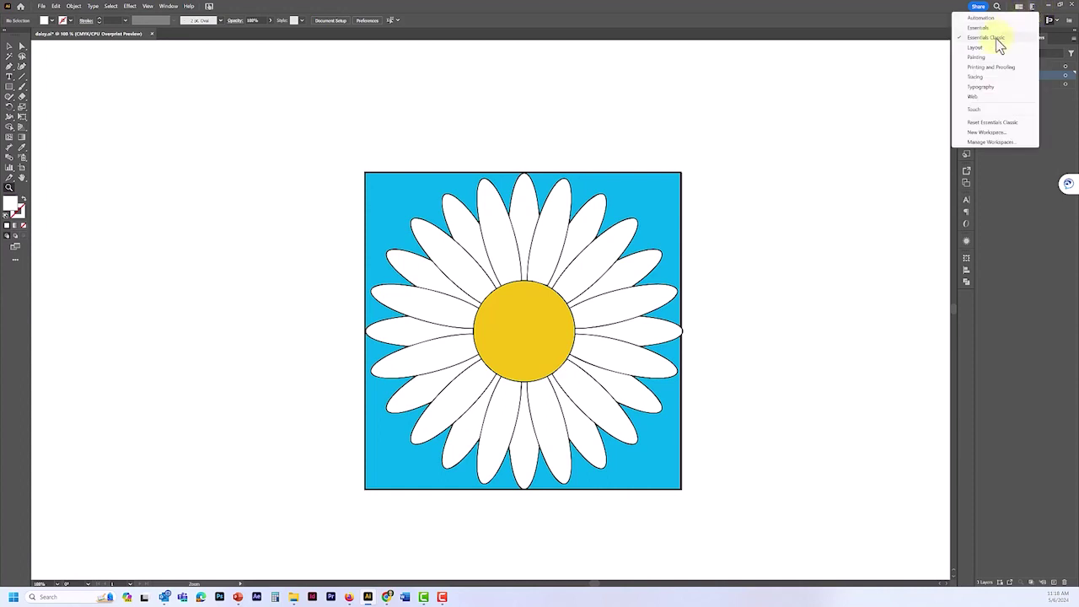
- Dismiss the workspace list and flip between the Properties and Layers panels
{"action": "left_click", "coordinate": [885, 24]}
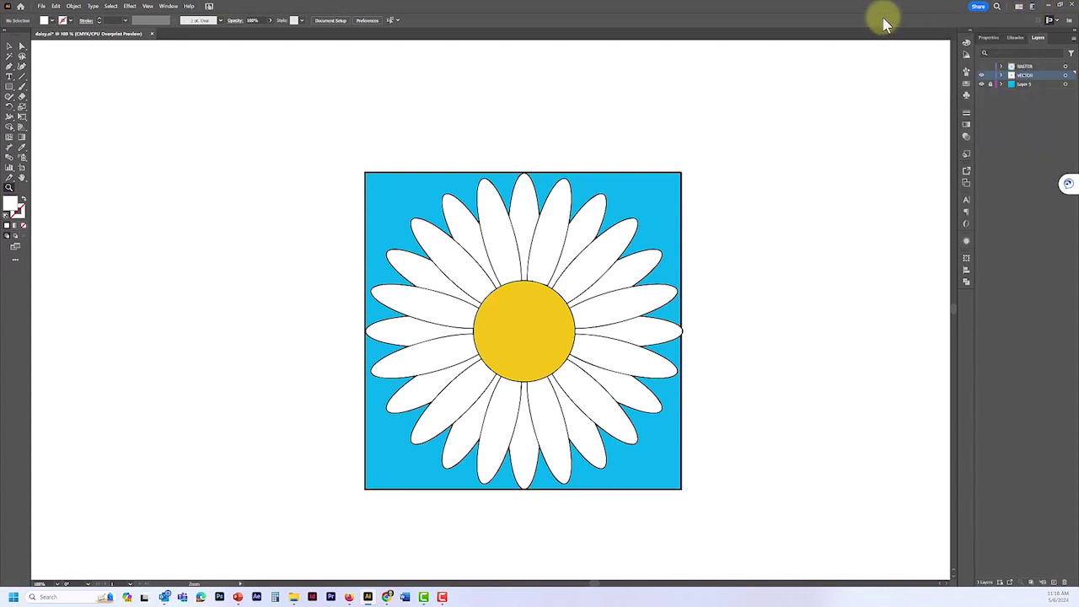
{"action": "left_click", "coordinate": [990, 39]}
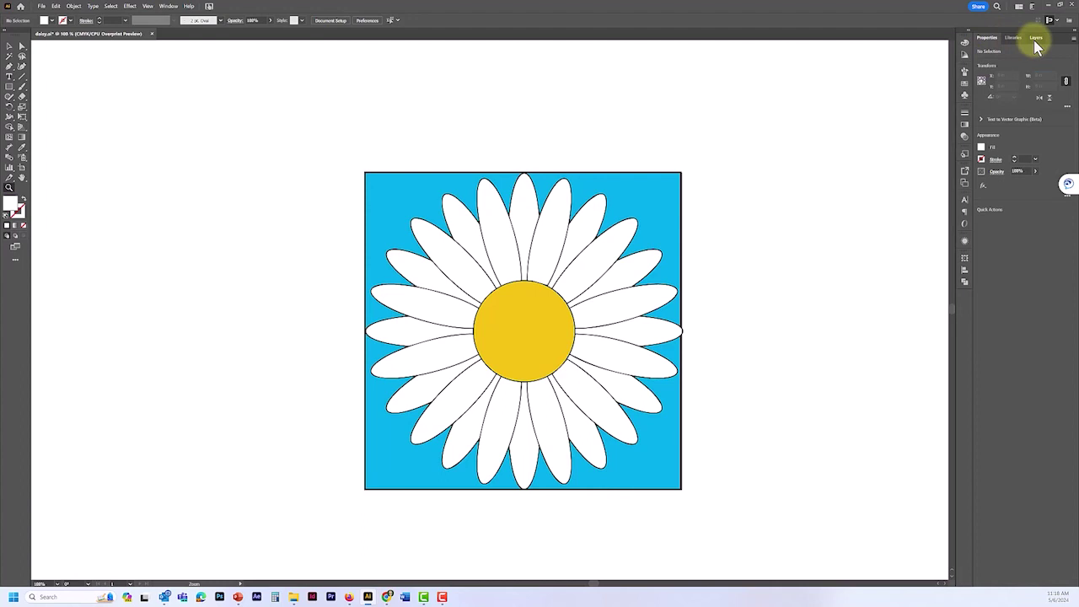
{"action": "left_click", "coordinate": [1036, 38]}
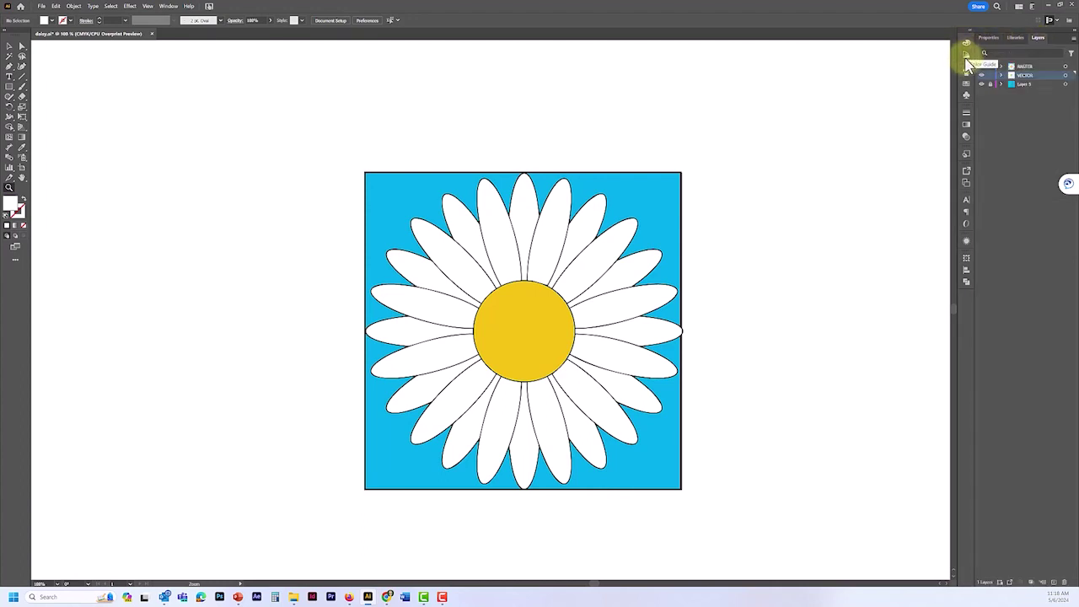
- Open and close the Color, Swatches and Character panels, then show the Window menu's panel list
{"action": "left_click", "coordinate": [966, 44]}
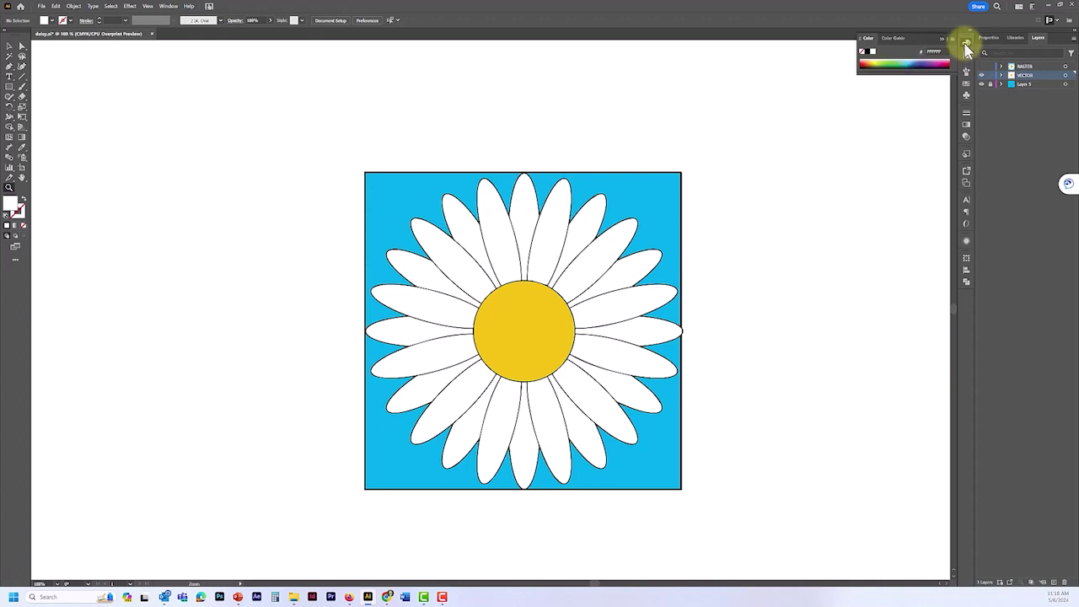
{"action": "left_click", "coordinate": [967, 45]}
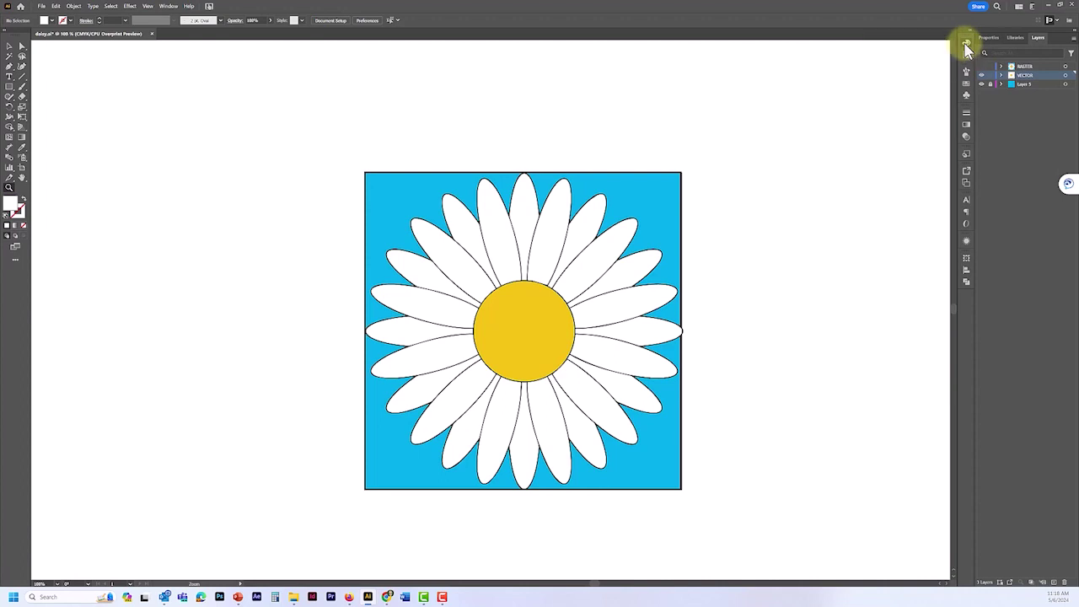
{"action": "left_click_drag", "start_coordinate": [966, 46], "coordinate": [964, 86]}
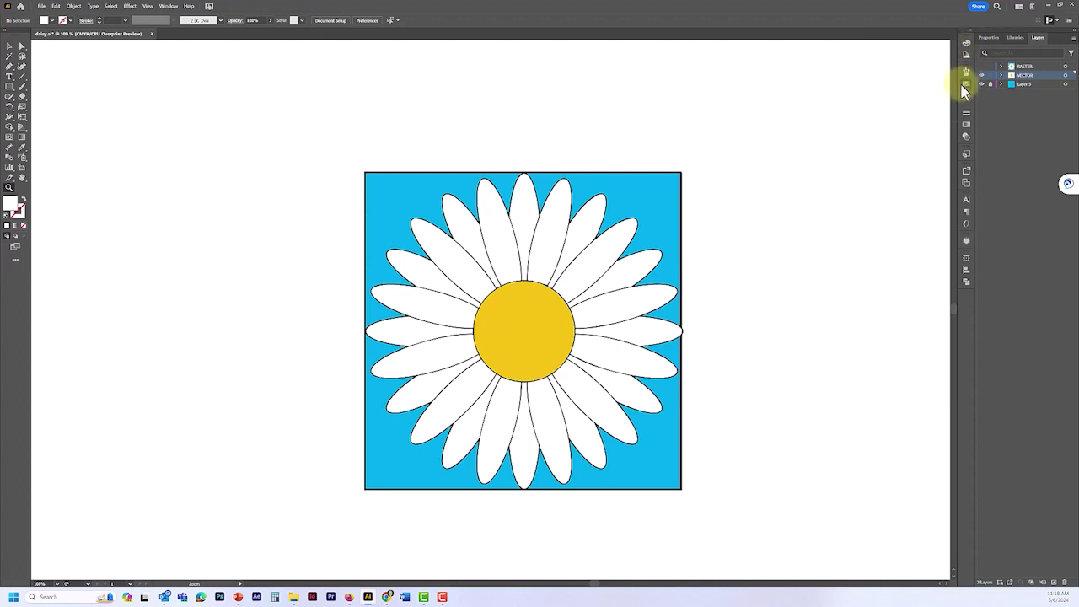
{"action": "left_click", "coordinate": [963, 84]}
{"action": "left_click", "coordinate": [963, 83]}
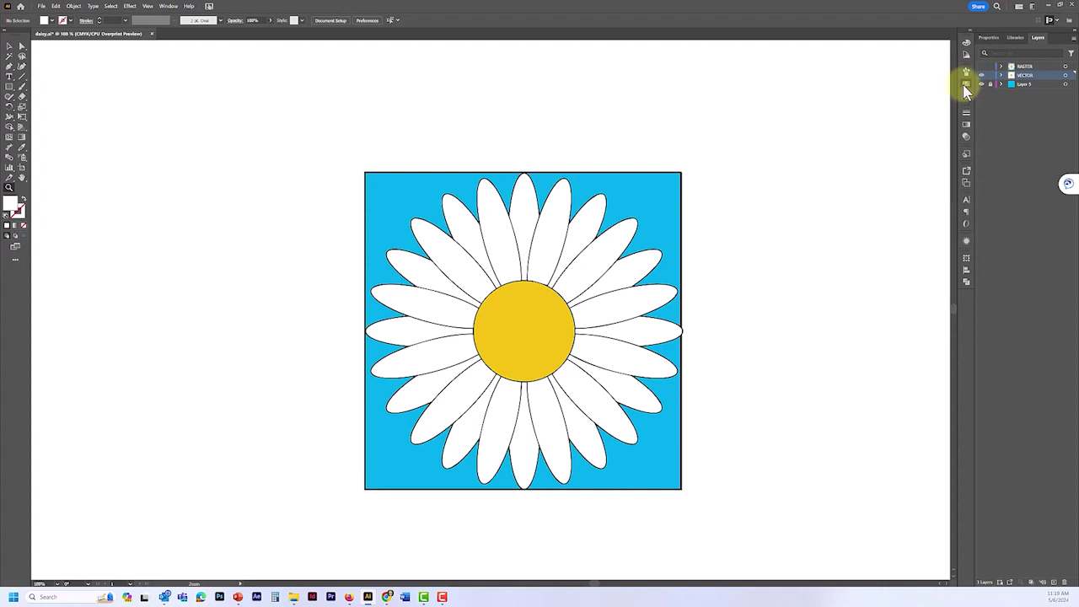
{"action": "left_click", "coordinate": [967, 202]}
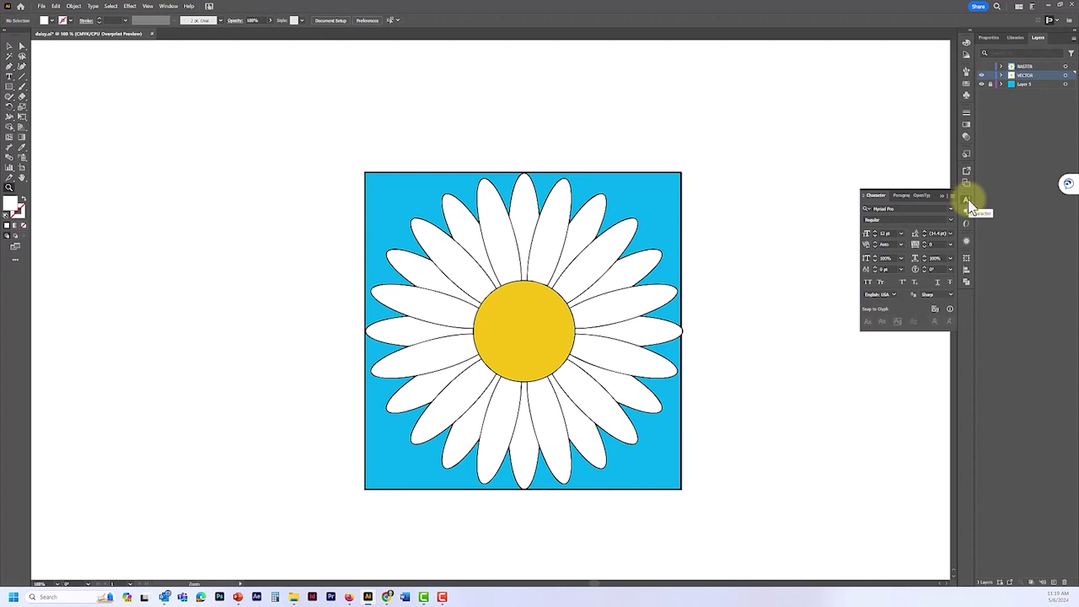
{"action": "left_click", "coordinate": [968, 201]}
{"action": "left_click", "coordinate": [169, 7]}
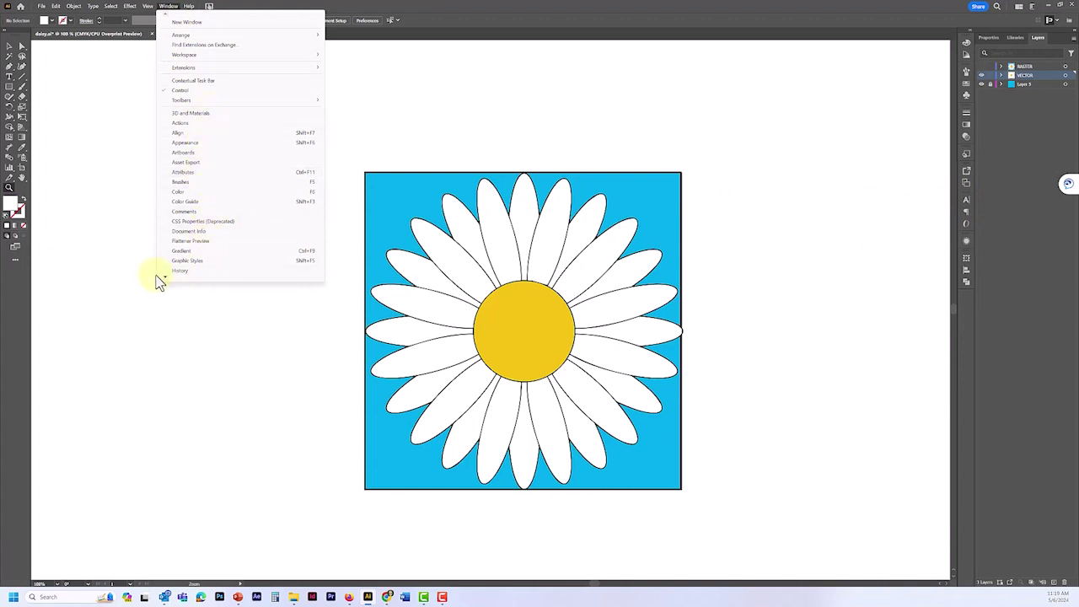
- Open the Navigator panel from the Window menu, then move it up-left and enlarge its thumbnail
{"action": "mouse_move", "coordinate": [164, 282]}
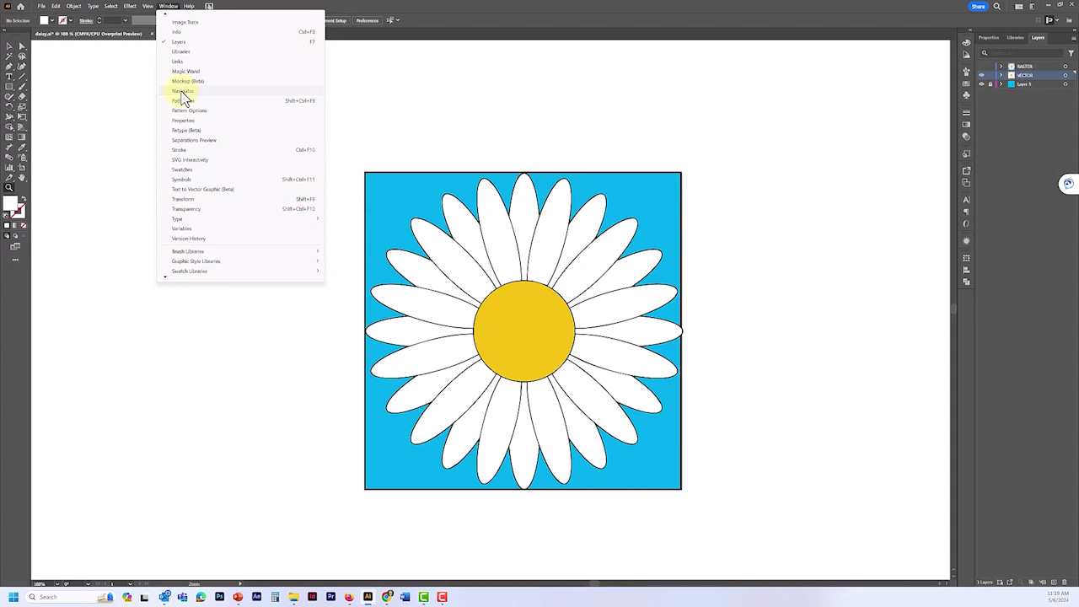
{"action": "left_click", "coordinate": [183, 91]}
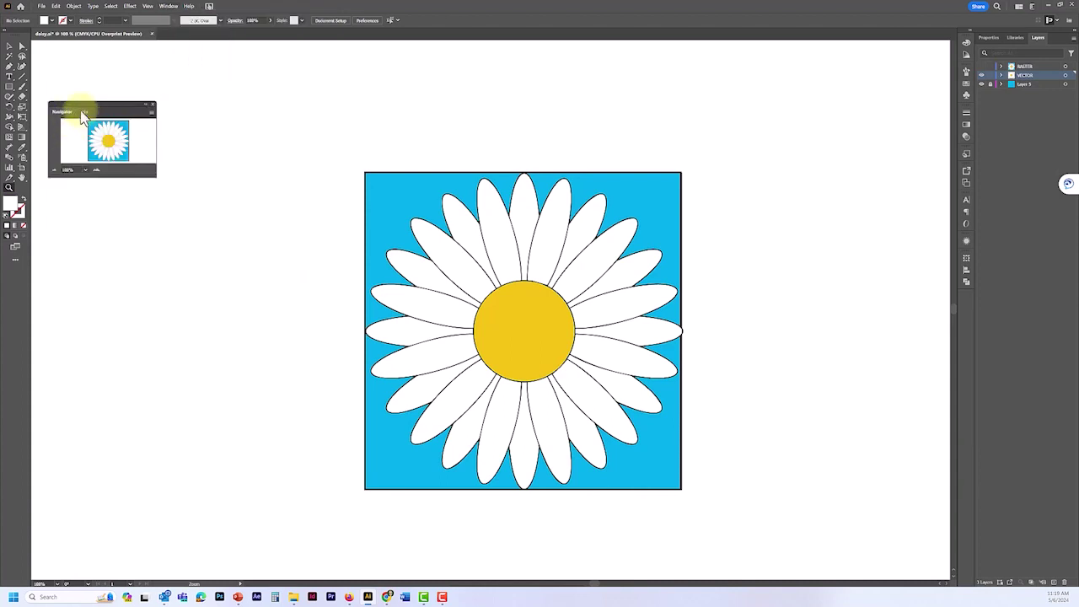
{"action": "left_click_drag", "start_coordinate": [82, 110], "coordinate": [143, 161]}
{"action": "left_click_drag", "start_coordinate": [216, 226], "coordinate": [295, 354]}
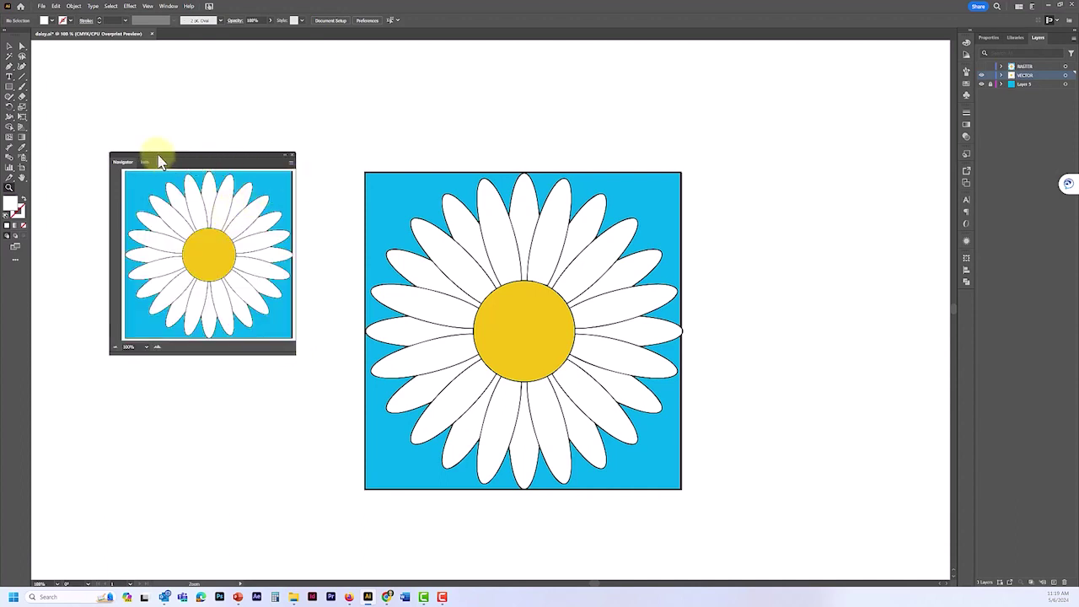
{"action": "left_click_drag", "start_coordinate": [160, 162], "coordinate": [160, 124]}
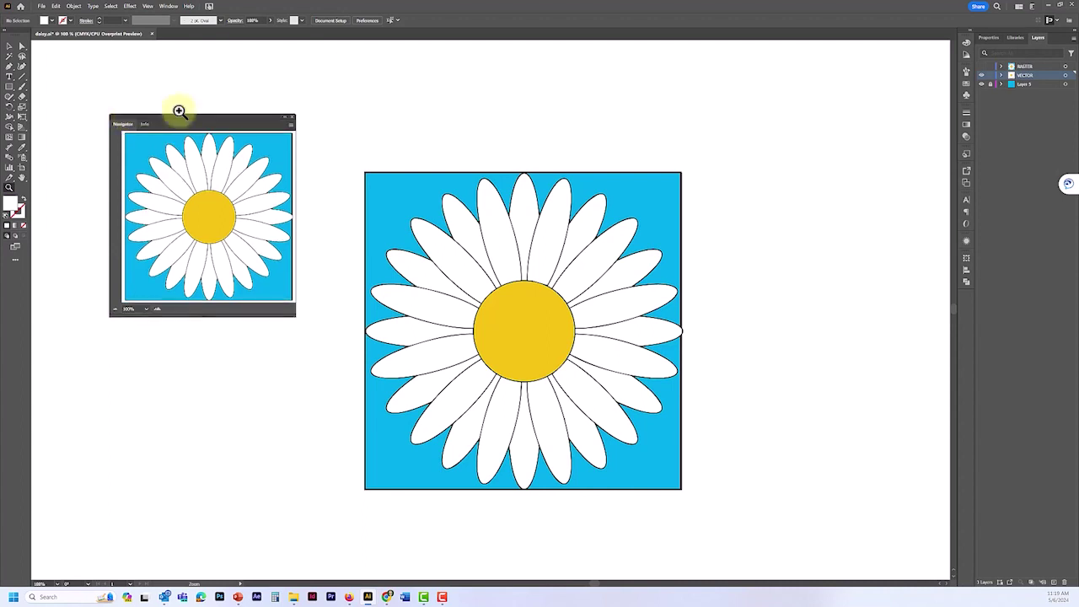
- Collapse the Navigator panel into the right-hand dock, then try its icon and the Align group icon
{"action": "left_click", "coordinate": [286, 119]}
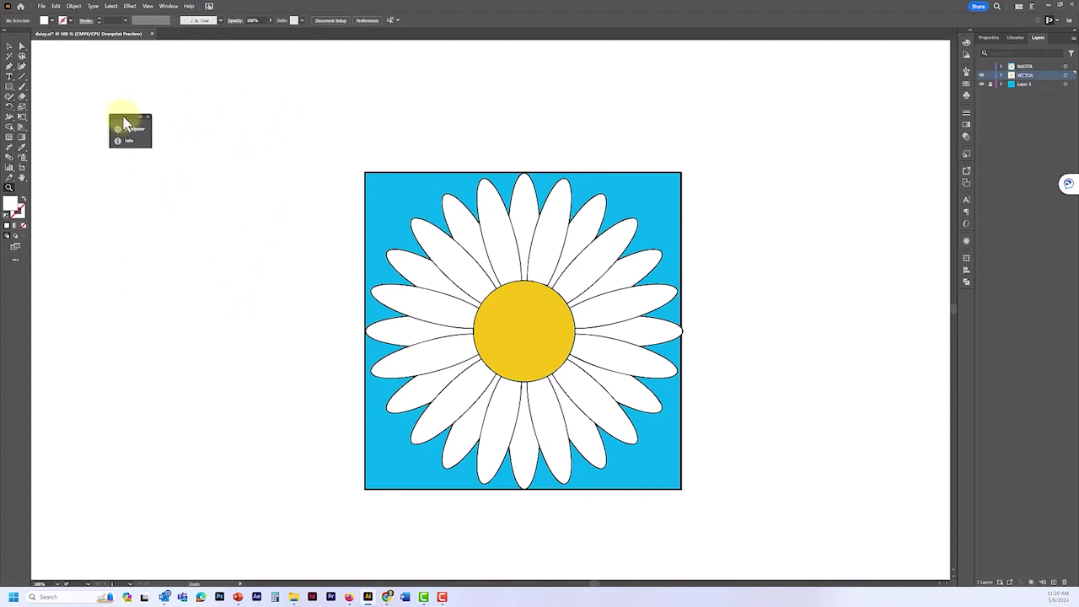
{"action": "left_click_drag", "start_coordinate": [124, 122], "coordinate": [969, 298]}
{"action": "left_click", "coordinate": [967, 301]}
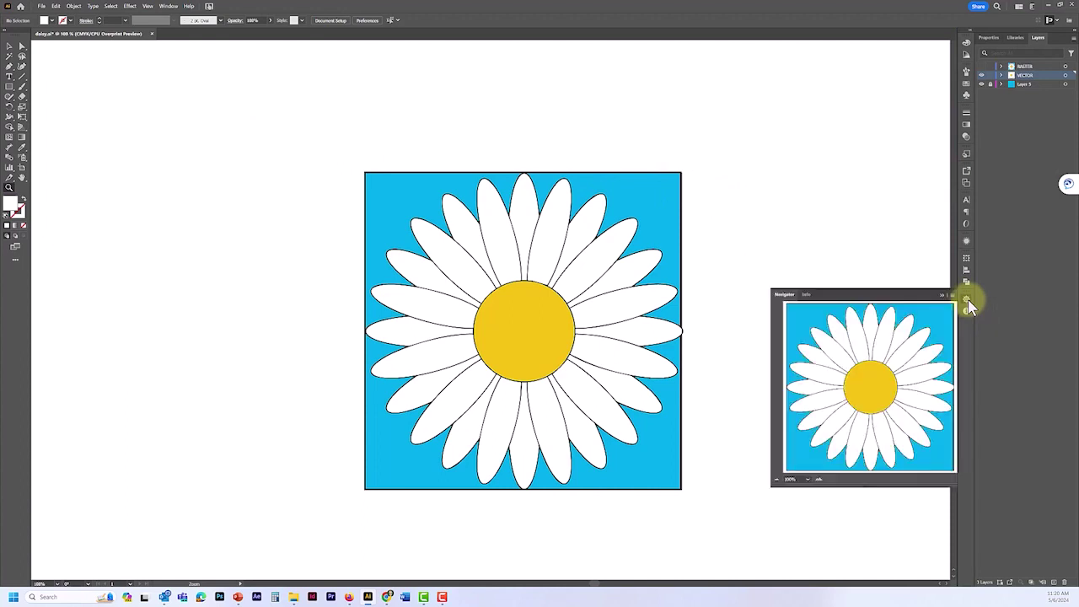
{"action": "left_click", "coordinate": [968, 301]}
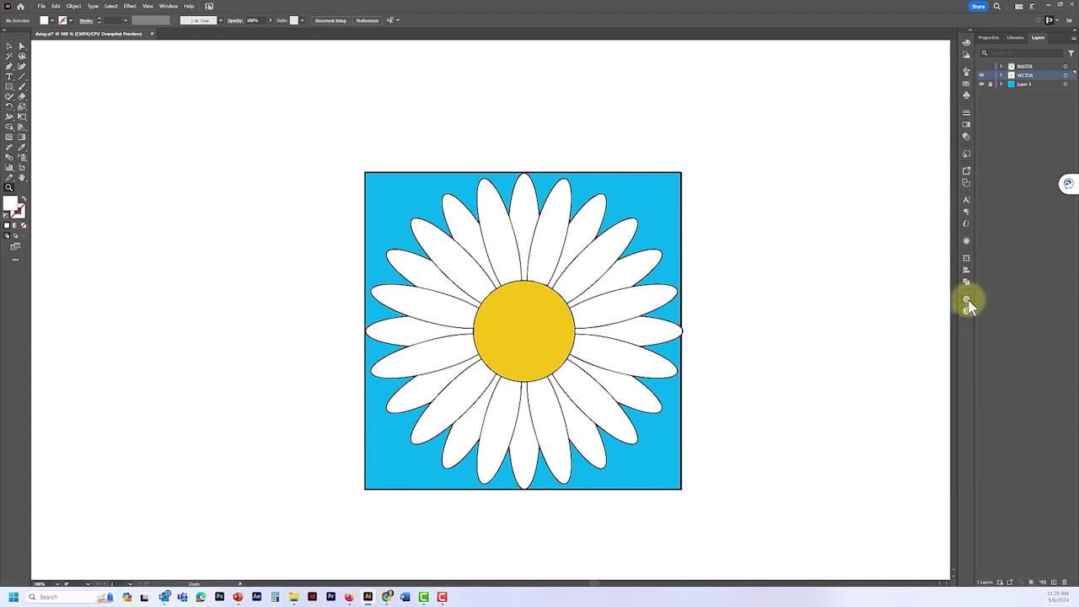
{"action": "left_click", "coordinate": [968, 302]}
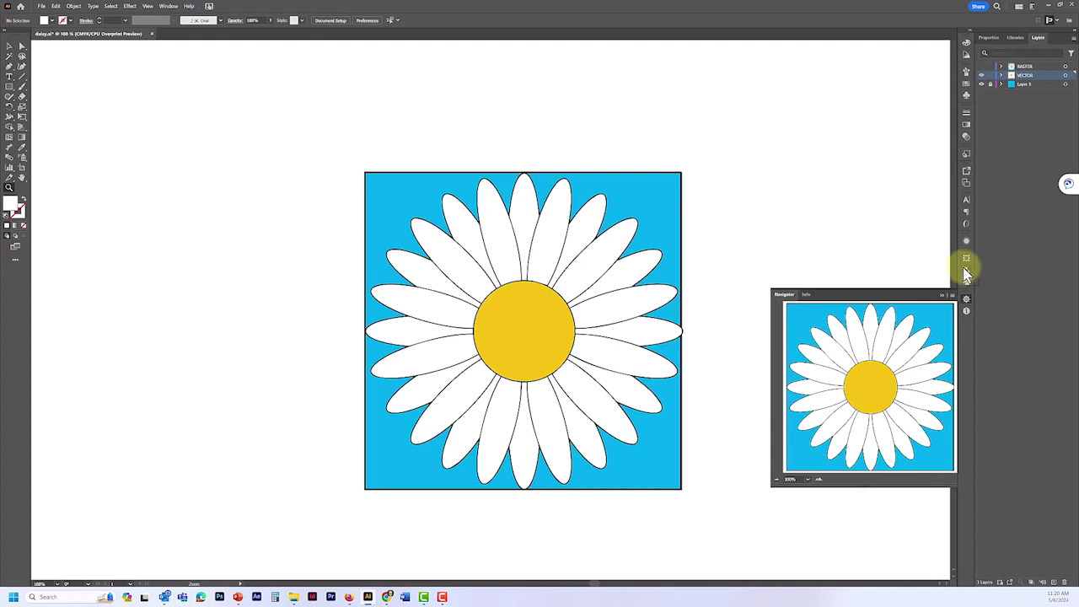
{"action": "left_click", "coordinate": [966, 268]}
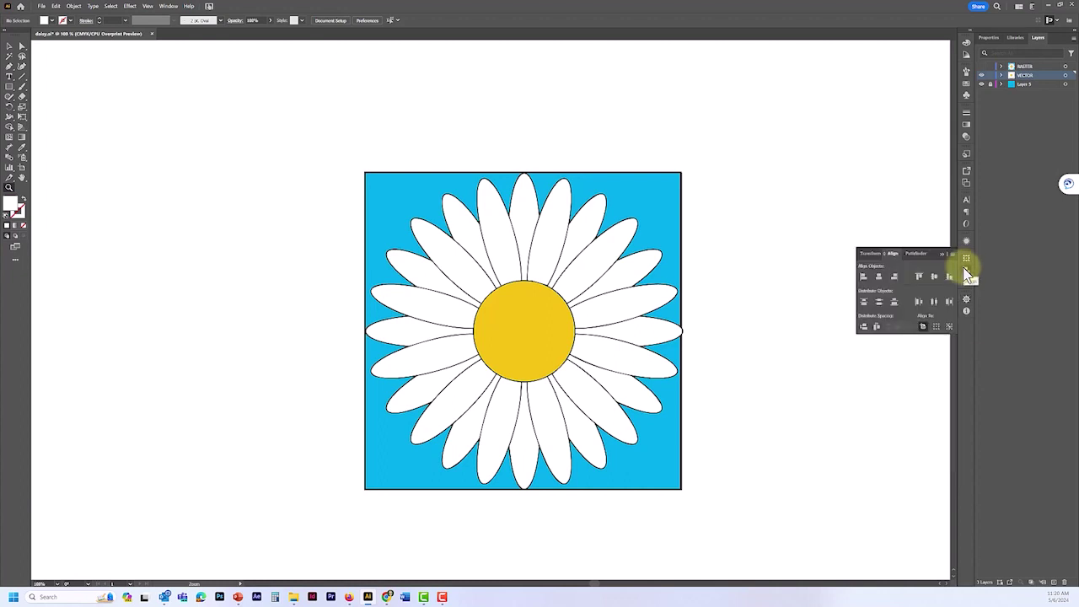
{"action": "left_click", "coordinate": [966, 274]}
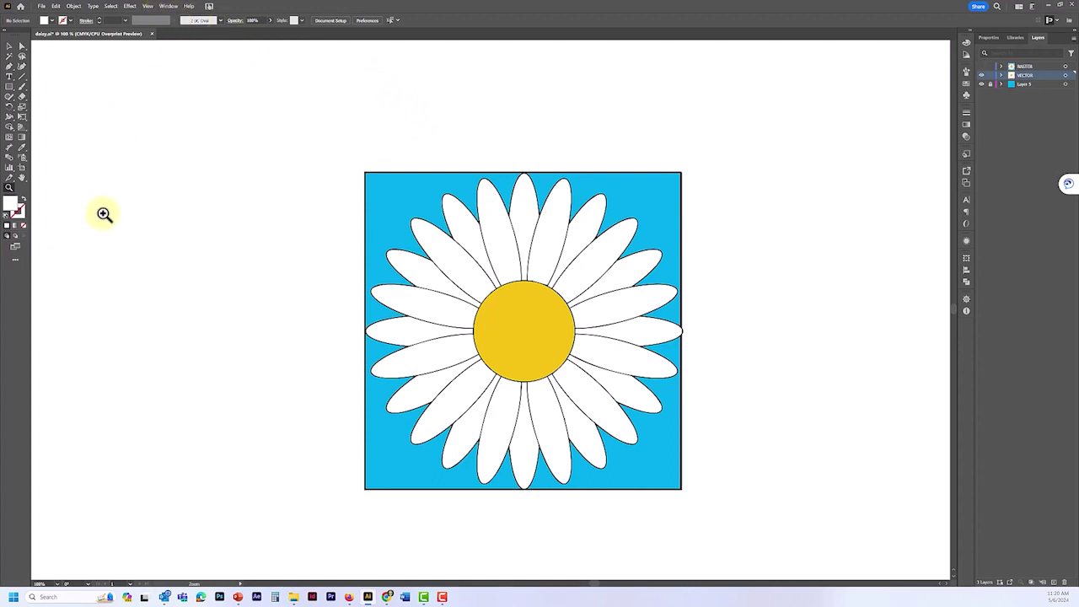
- Browse the shape tools grouped with the Rectangle tool and select the Rectangle Tool
{"action": "left_click", "coordinate": [11, 48]}
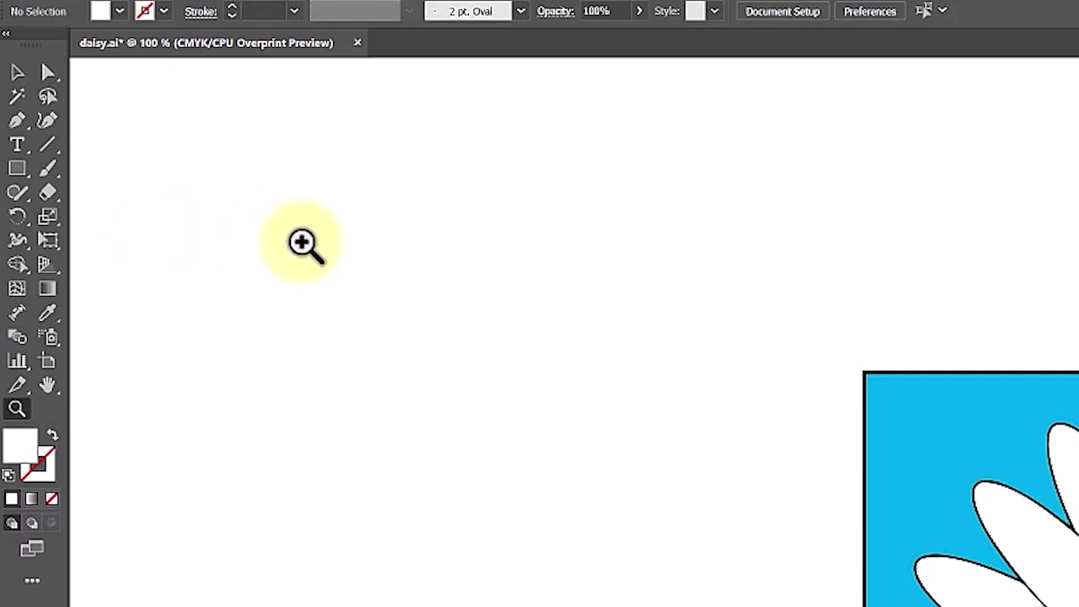
{"action": "left_click", "coordinate": [18, 169]}
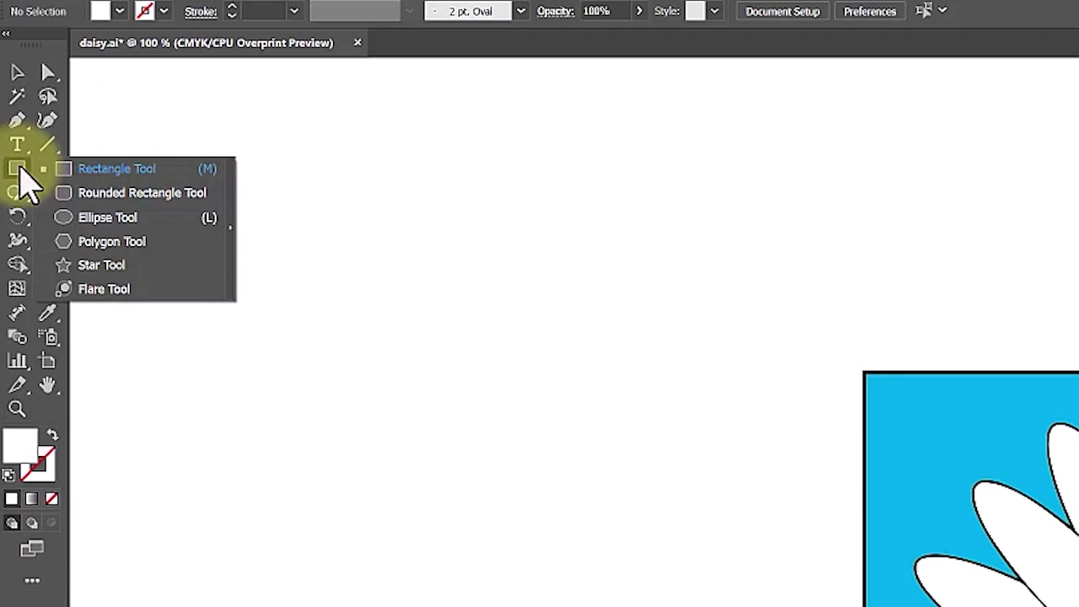
{"action": "left_click", "coordinate": [24, 180]}
{"action": "left_click", "coordinate": [25, 177]}
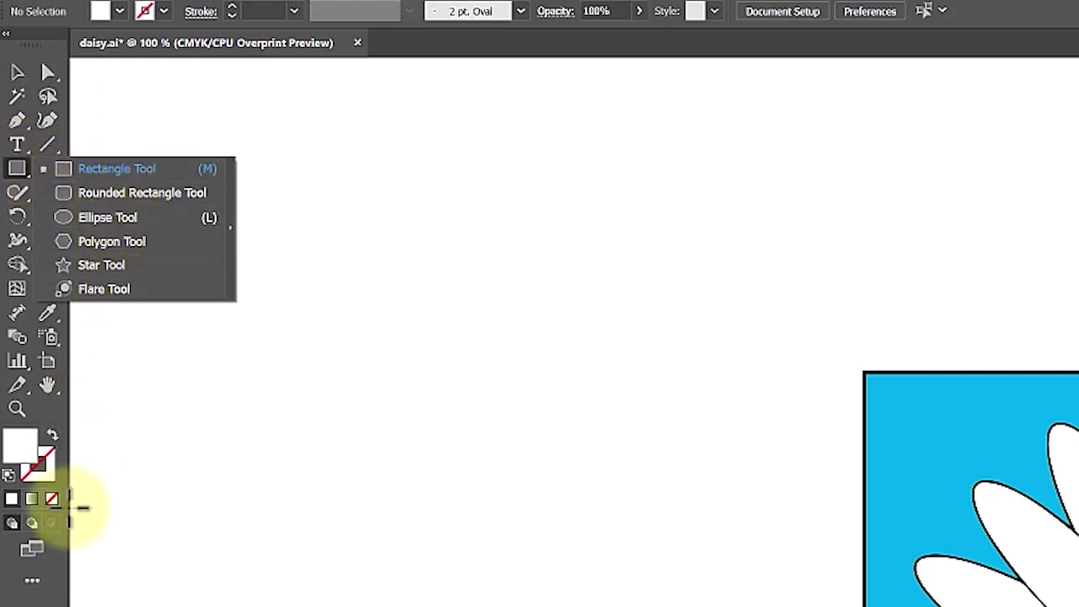
- Browse the All Tools drawer of hidden tools from Edit Toolbar, then close it
{"action": "left_click", "coordinate": [32, 580]}
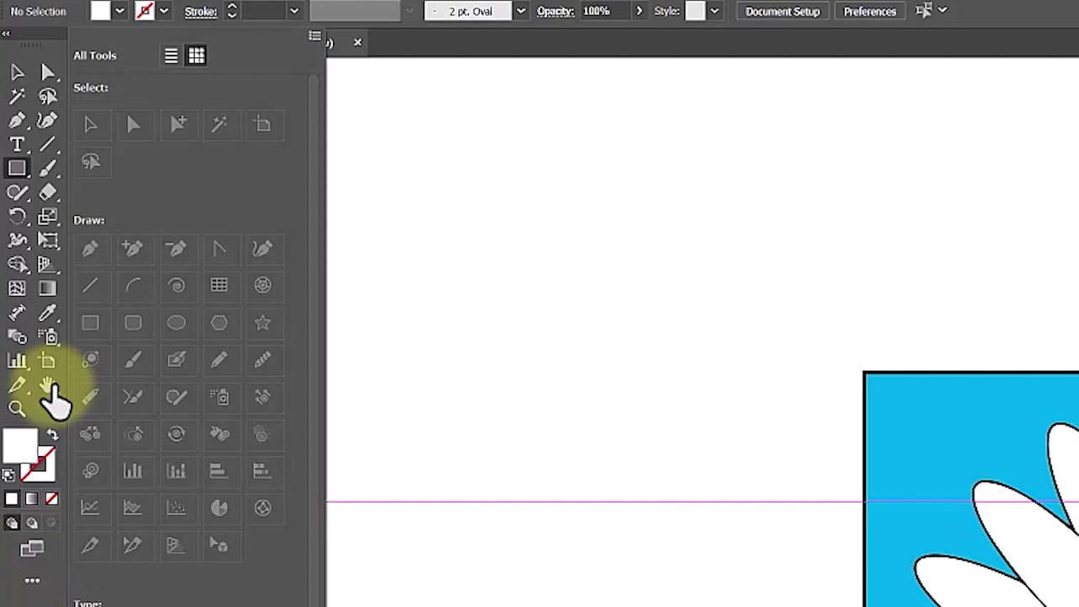
{"action": "scroll", "coordinate": [199, 436], "scroll_direction": "down", "scroll_amount": 2}
{"action": "scroll", "coordinate": [125, 110], "scroll_direction": "up", "scroll_amount": 2}
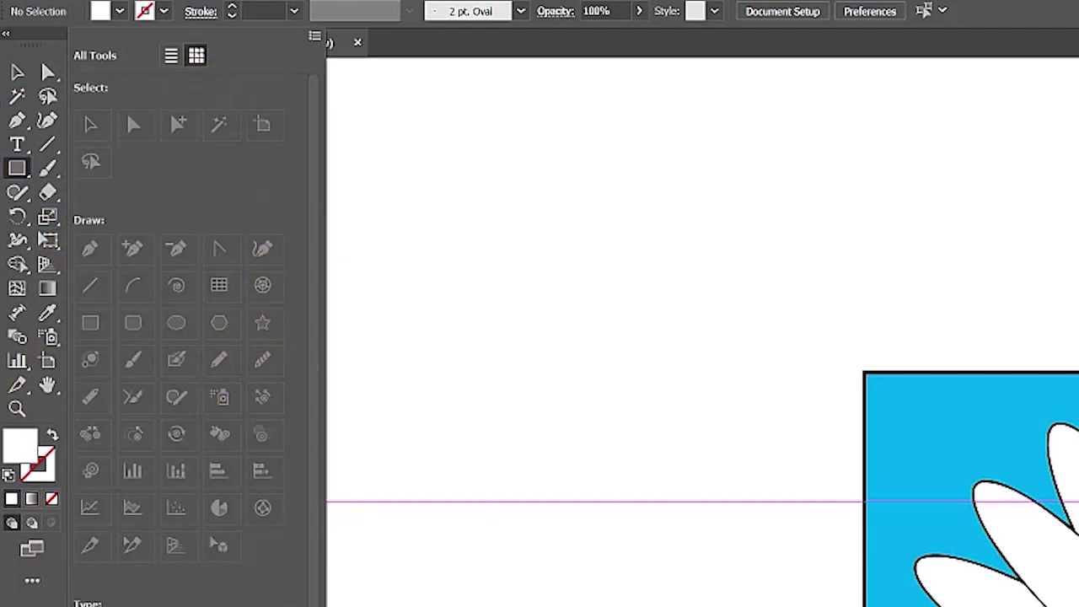
{"action": "scroll", "coordinate": [217, 121], "scroll_direction": "down", "scroll_amount": 2}
{"action": "scroll", "coordinate": [84, 477], "scroll_direction": "up", "scroll_amount": 2}
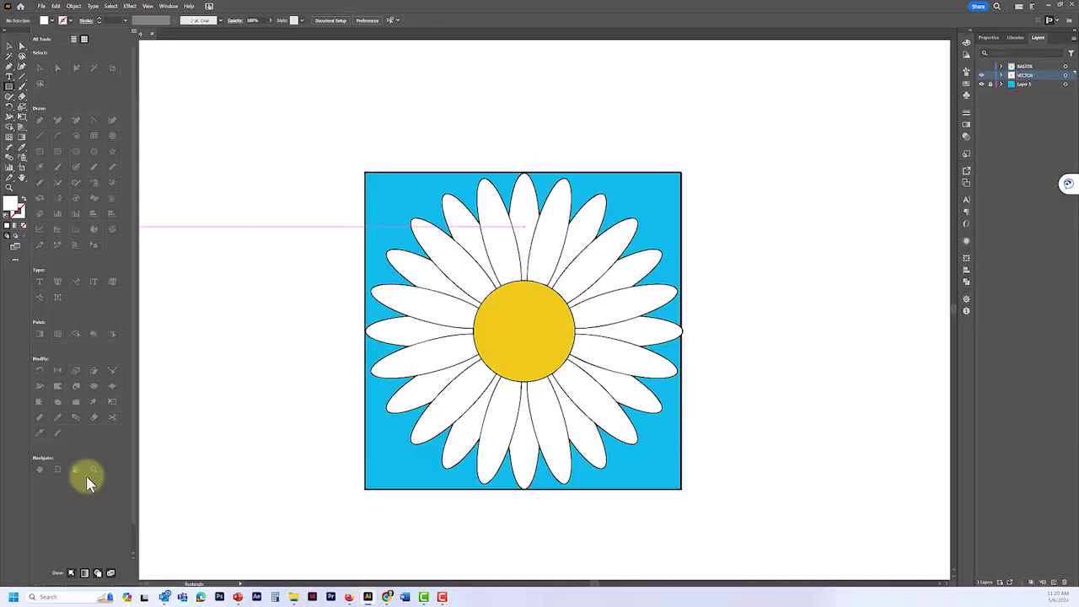
{"action": "left_click", "coordinate": [15, 316]}
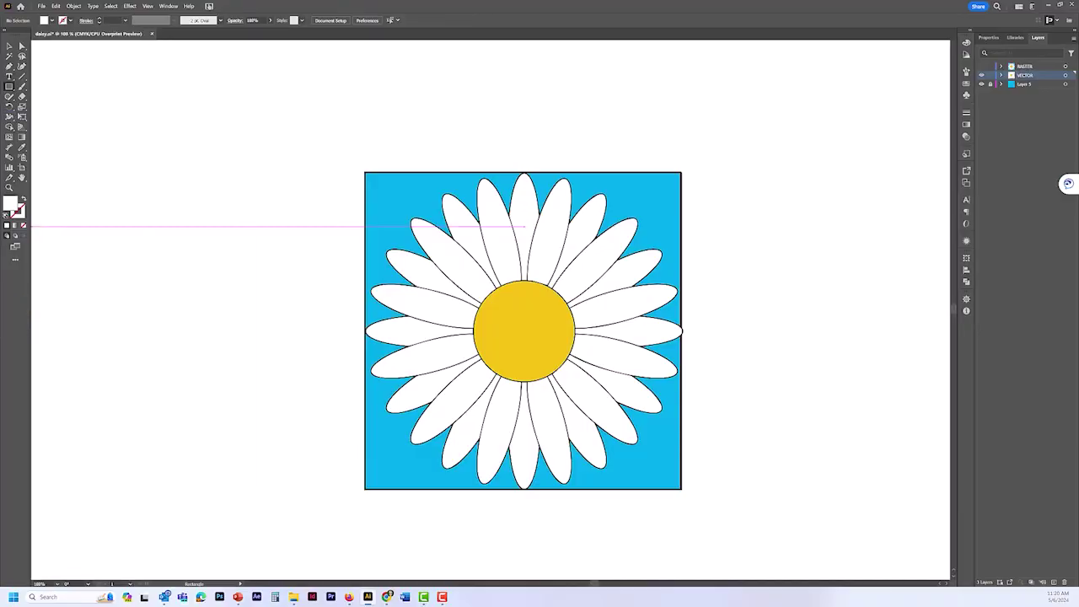